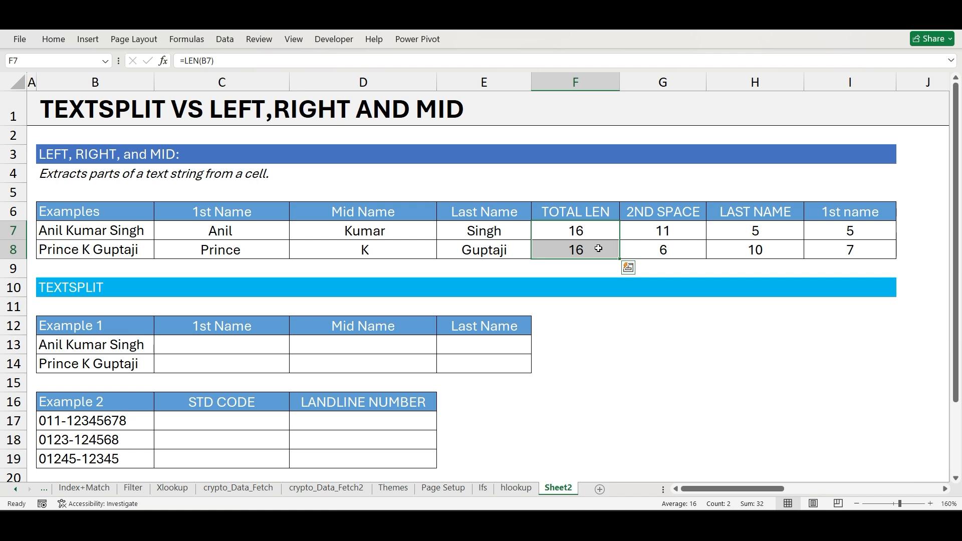
Examine the helper formulas in G7:I7, the LEFT and MID formulas in C7 and D7, and the sample names in both example tables
click(667, 231)
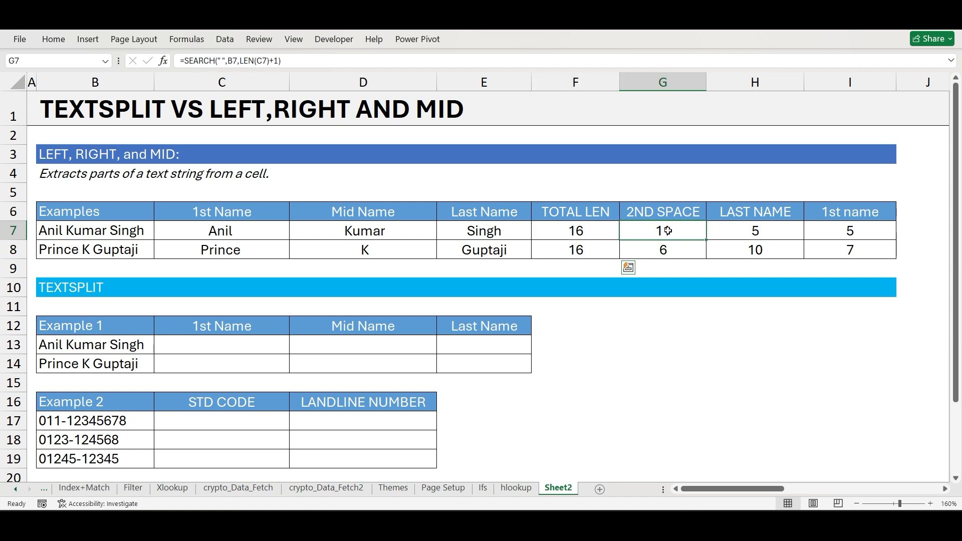
click(764, 235)
click(868, 233)
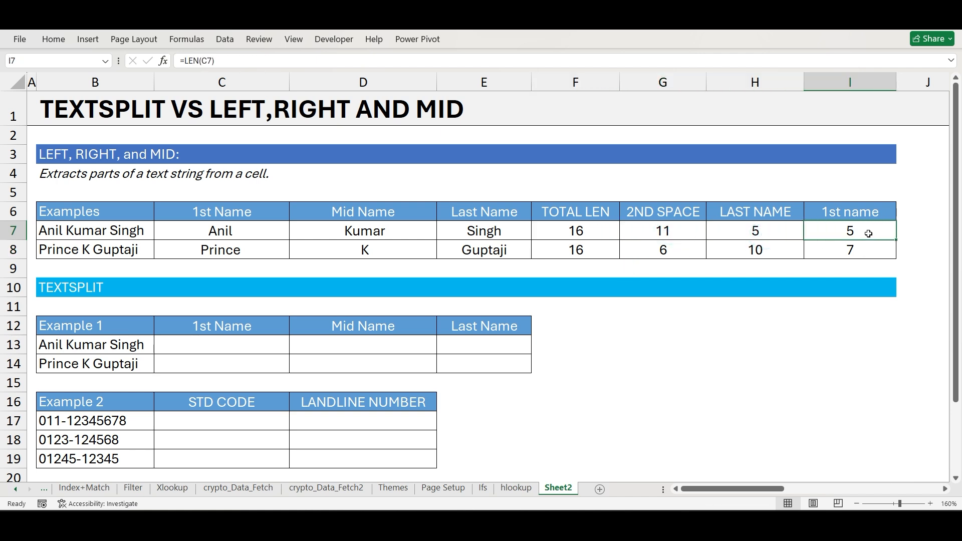
click(228, 229)
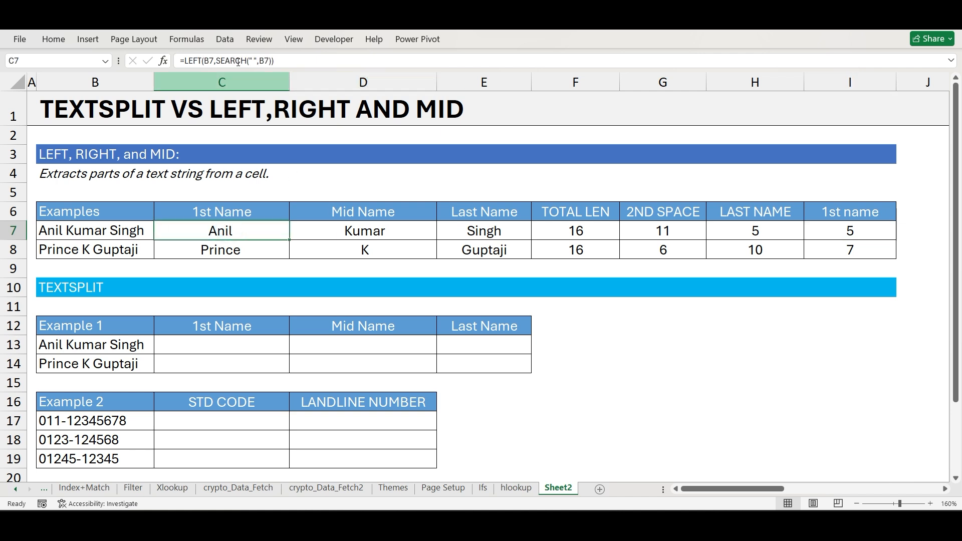
drag(182, 61, 273, 61)
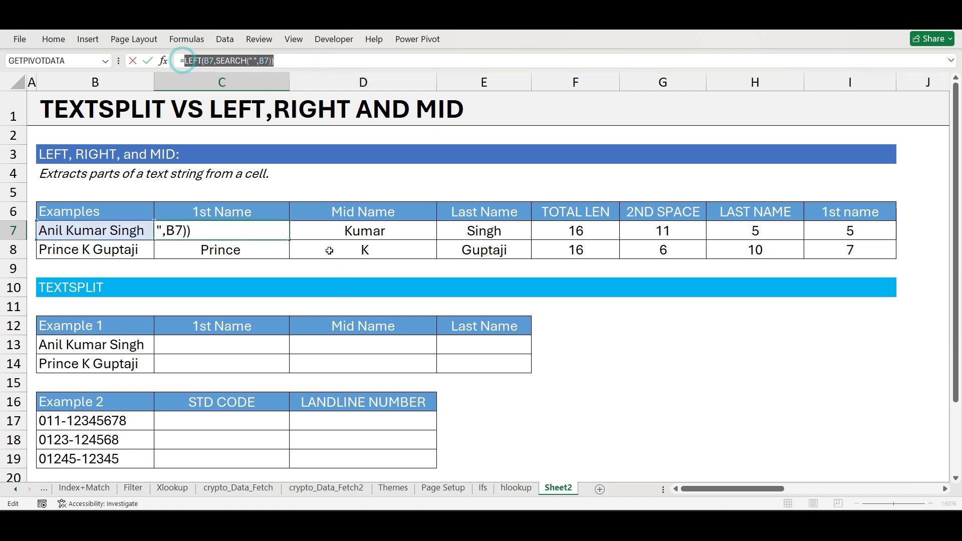
click(363, 232)
key(Escape)
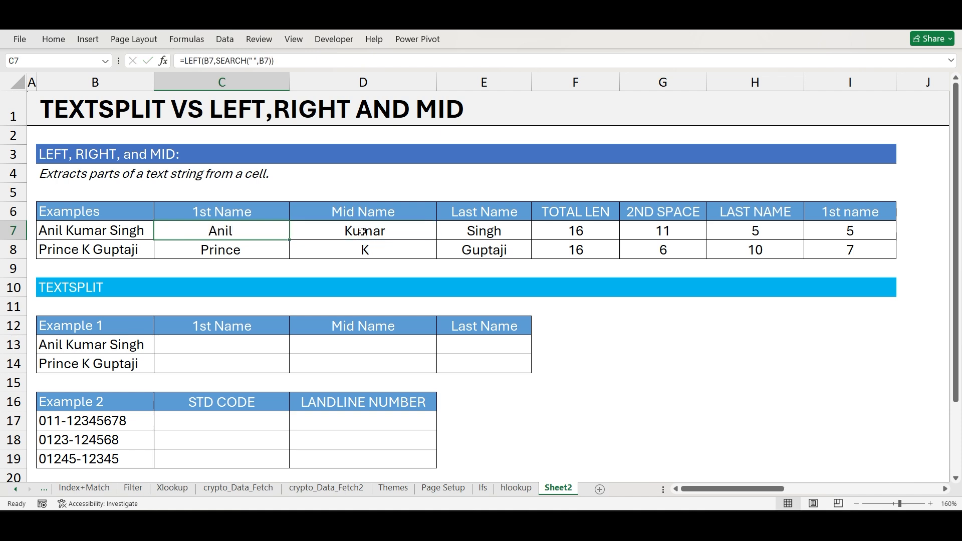
click(362, 231)
drag(183, 60, 377, 61)
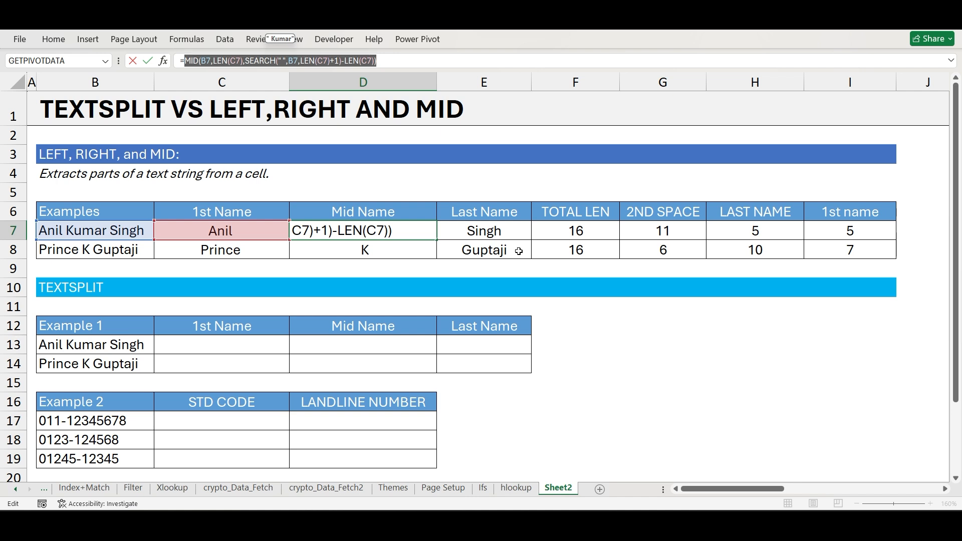
key(Escape)
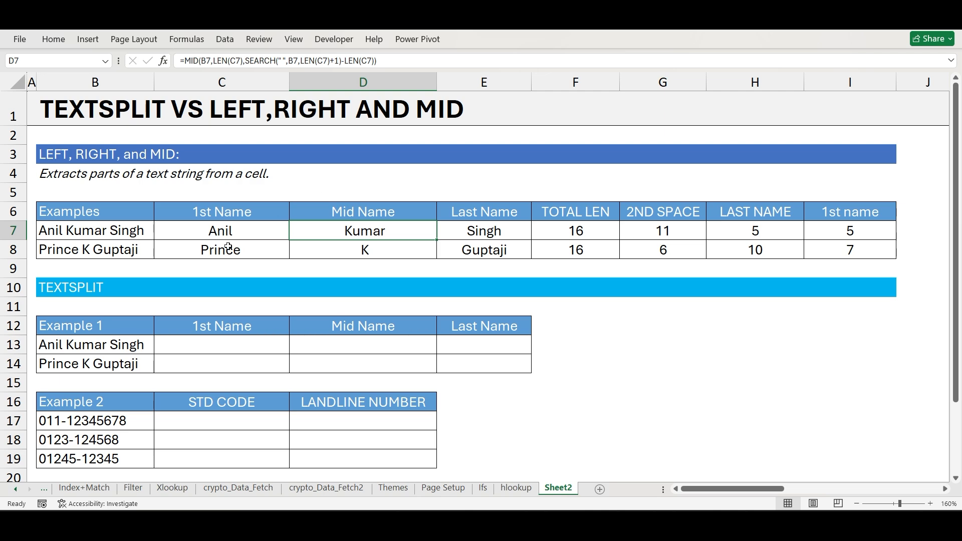
scroll(229, 247, down, 1)
drag(70, 182, 75, 193)
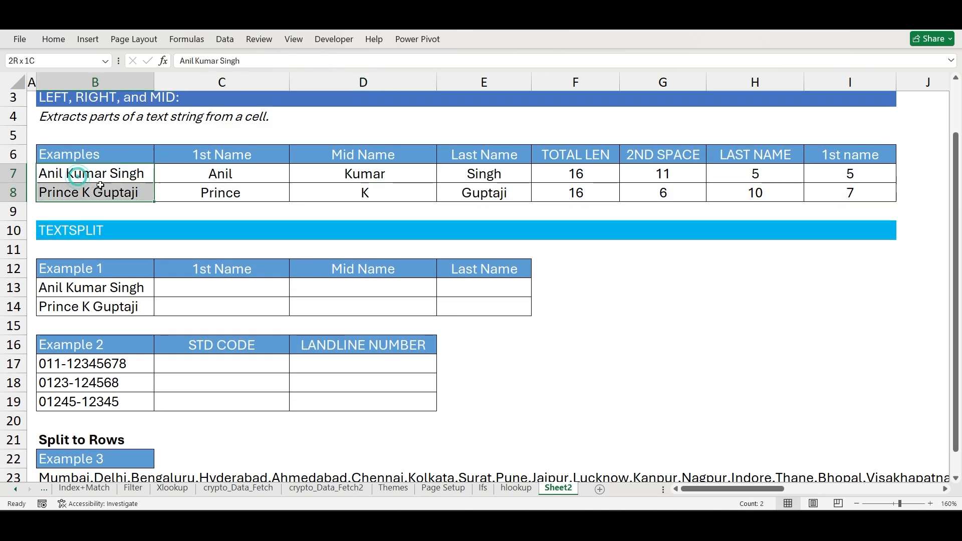
click(127, 291)
drag(127, 290, 128, 303)
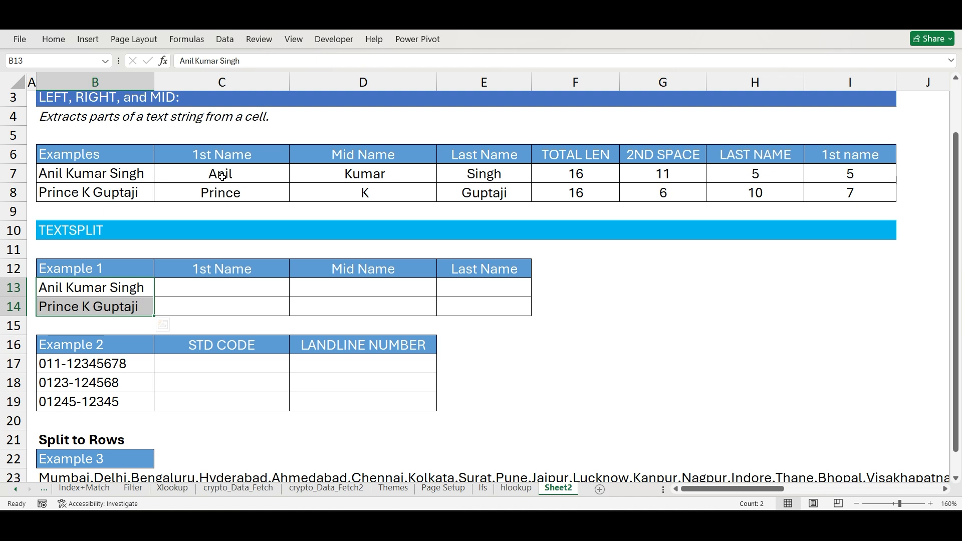
Begin a TEXTSPLIT formula in C13 with B13 as the text and a space " " as the column delimiter
click(227, 293)
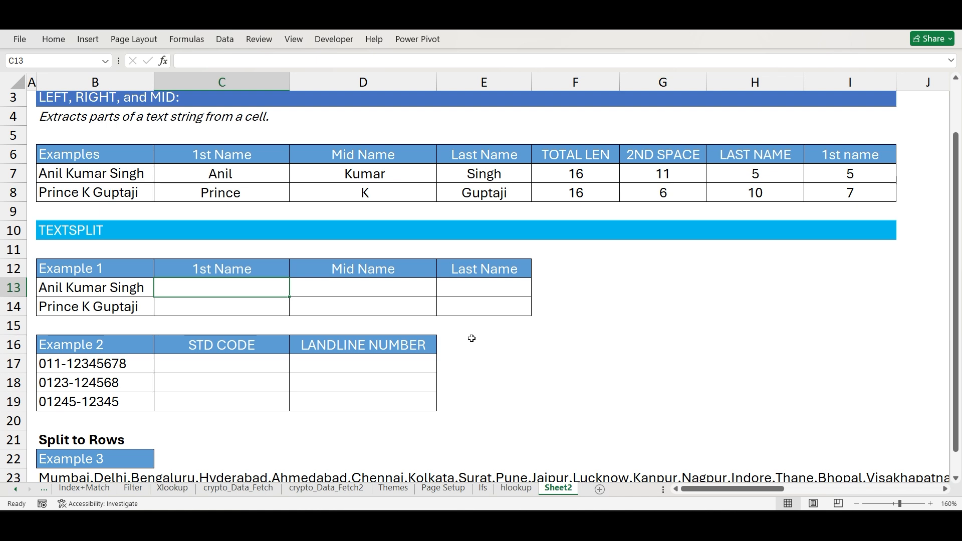
text(=tex)
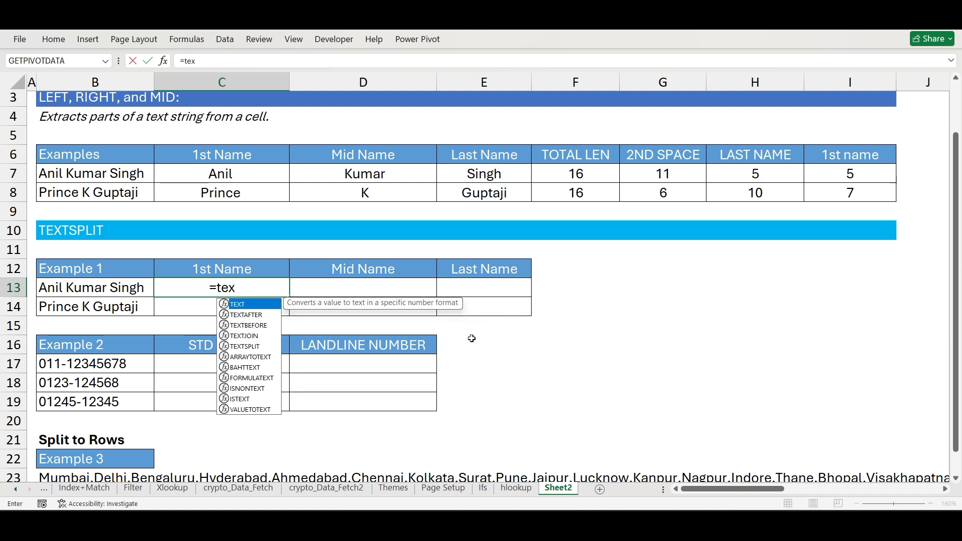
key(Down)
key(Down)
key(Down)
key(Down)
key(Tab)
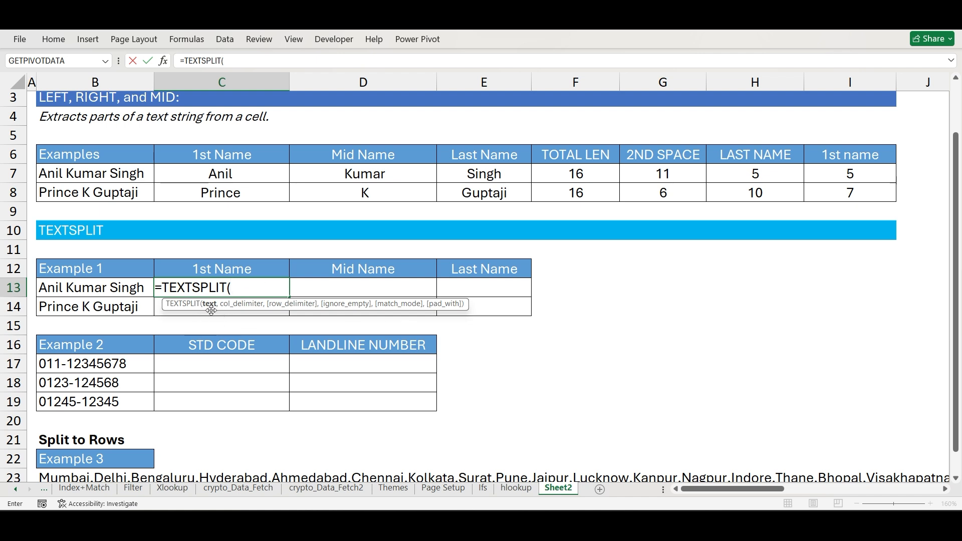
click(108, 290)
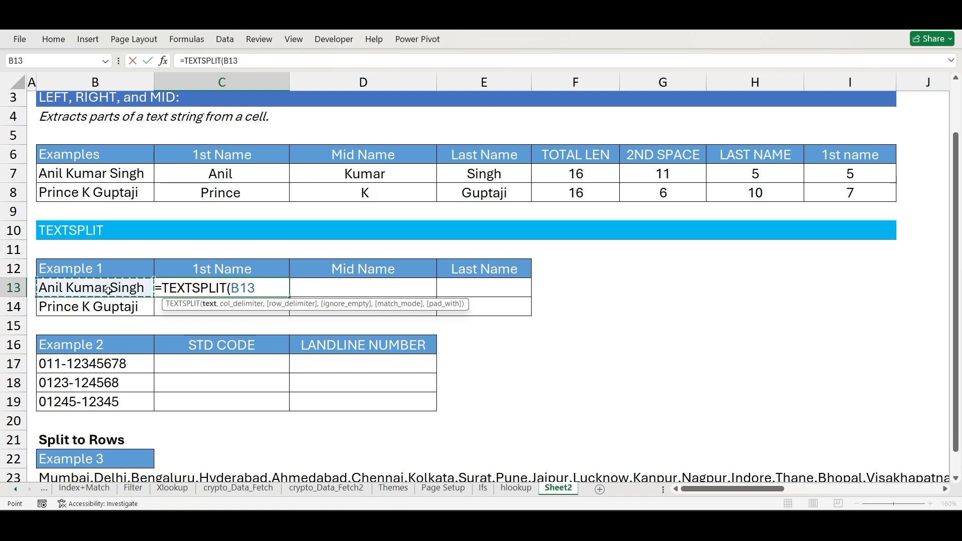
text(,)
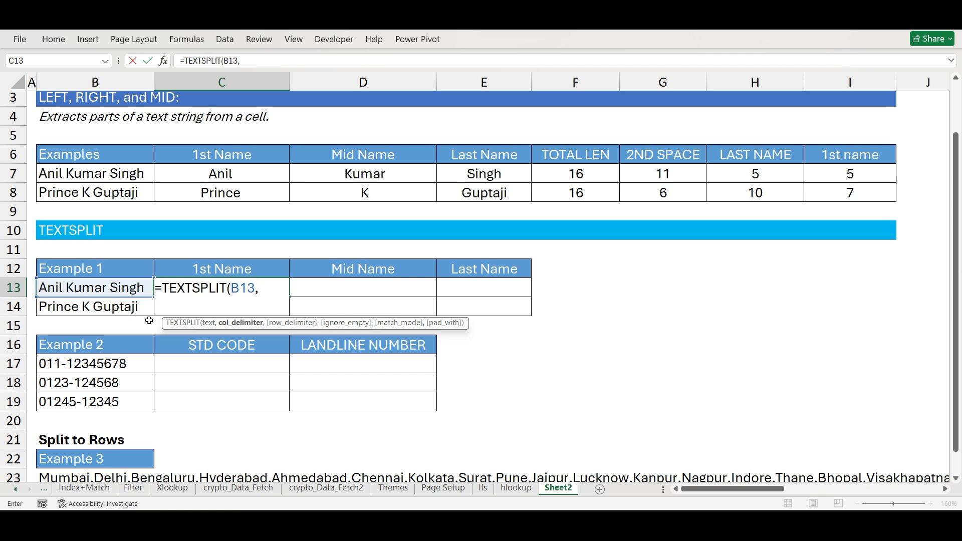
text(" ",)
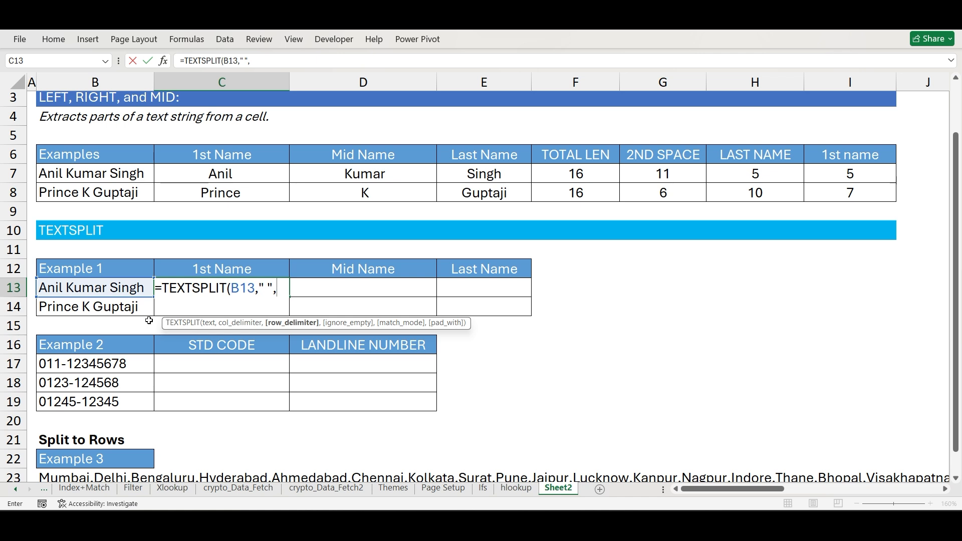
Complete the C13 formula as =TEXTSPLIT(B13," ",,TRUE,1,), skipping the row delimiter, ignoring empty cells and using case-insensitive matching
text(,)
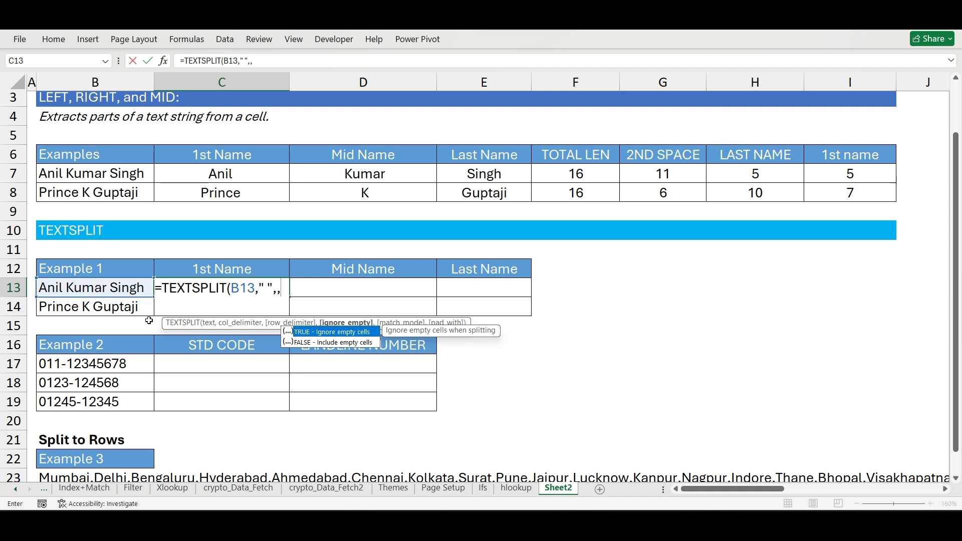
key(Tab)
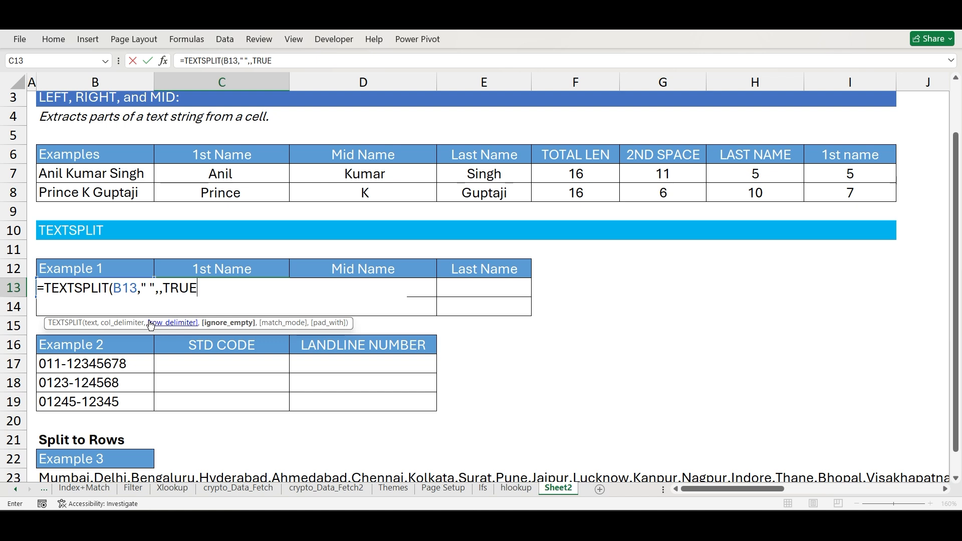
text(,)
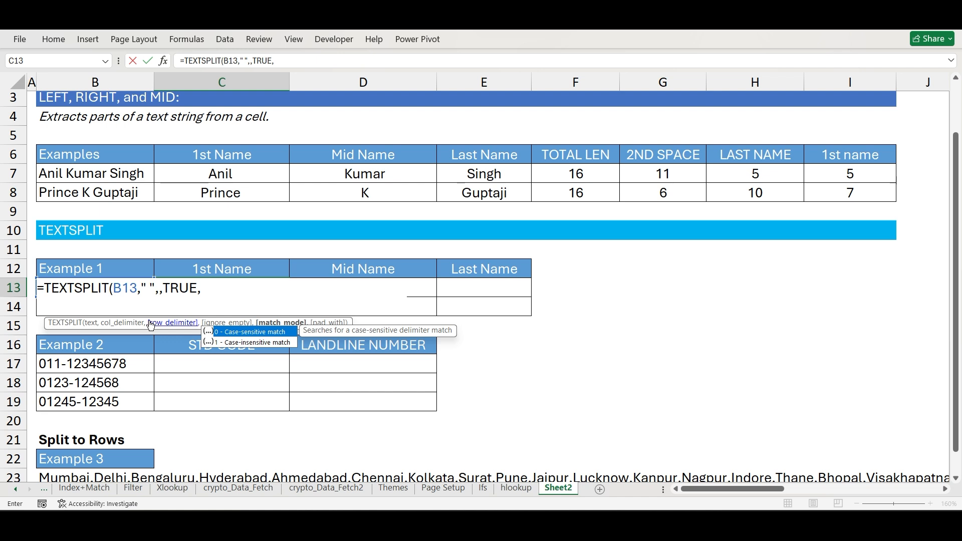
key(Down)
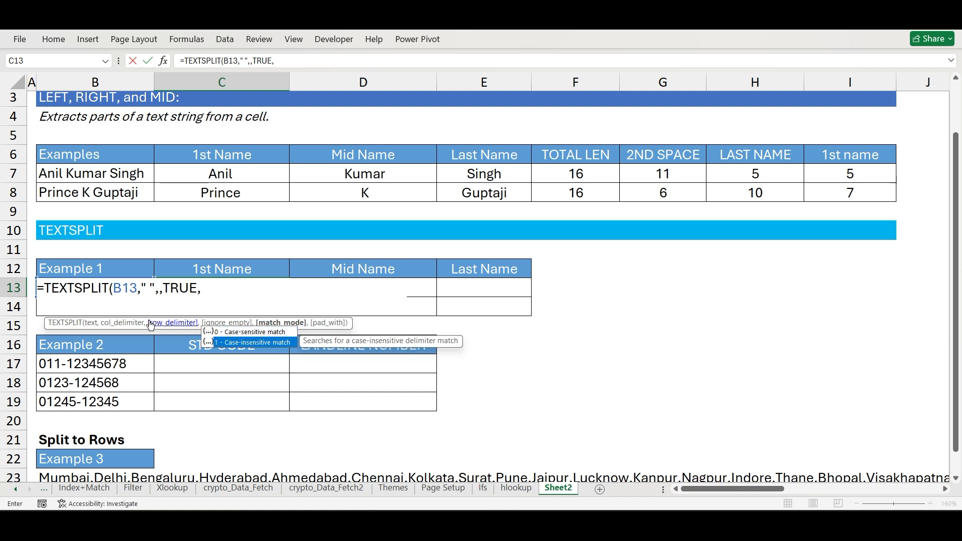
key(Tab)
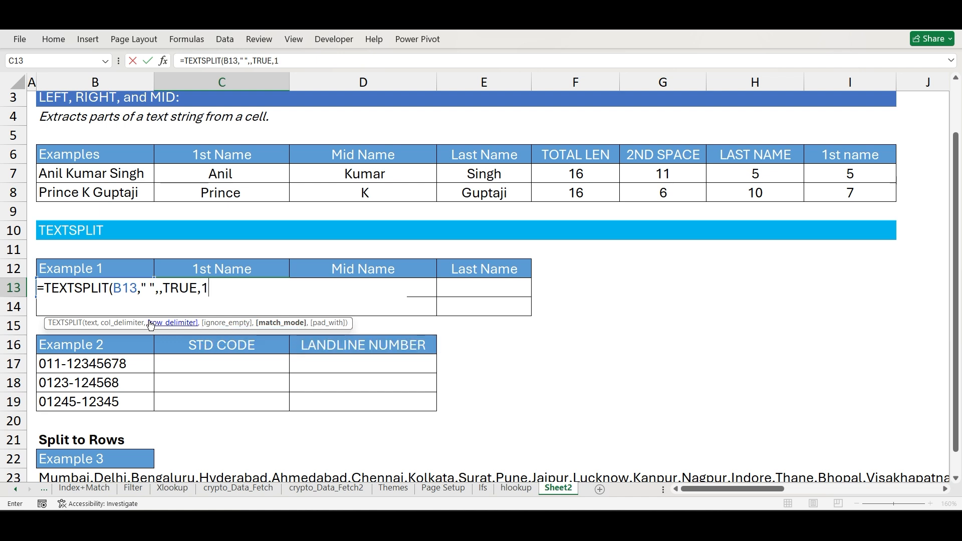
text(,)
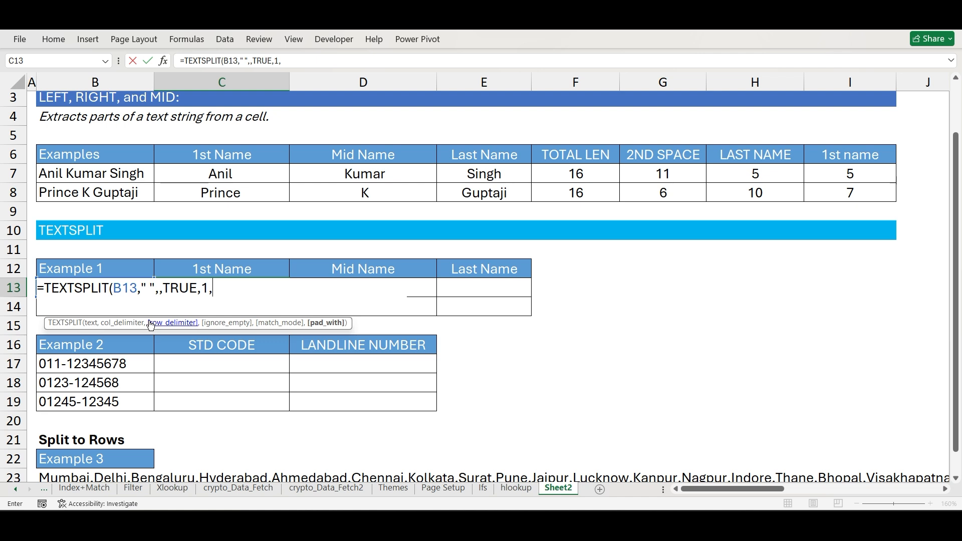
text())
key(Return)
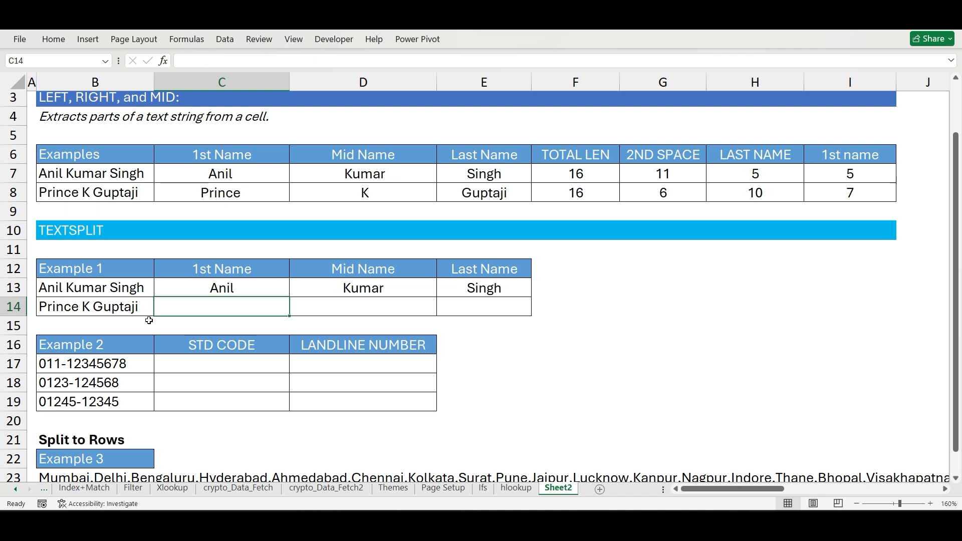
Fill the TEXTSPLIT formula from C13:E13 down into row 14 and check the split name parts
key(Up)
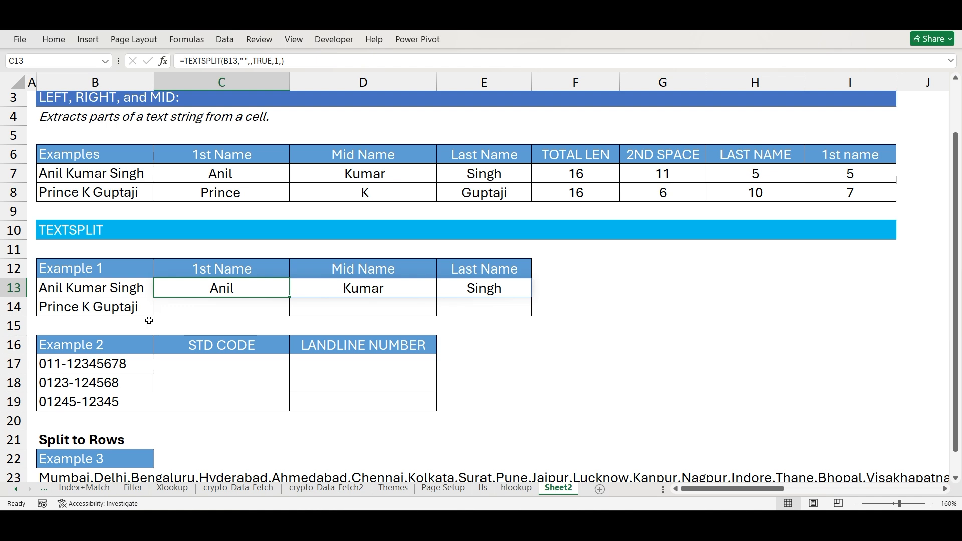
key(shift+Right)
key(shift+Right)
key(shift+Down)
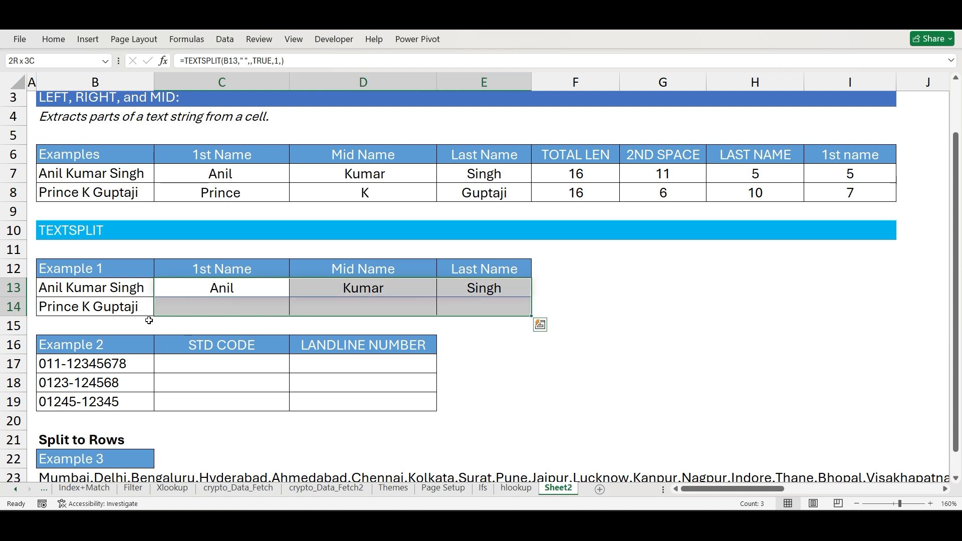
key(ctrl+d)
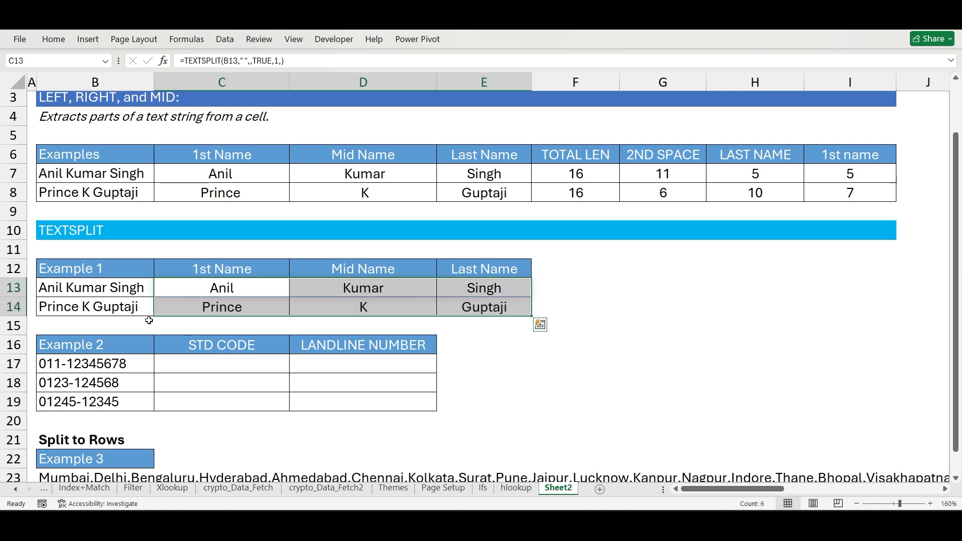
key(Down)
key(Right)
key(Right)
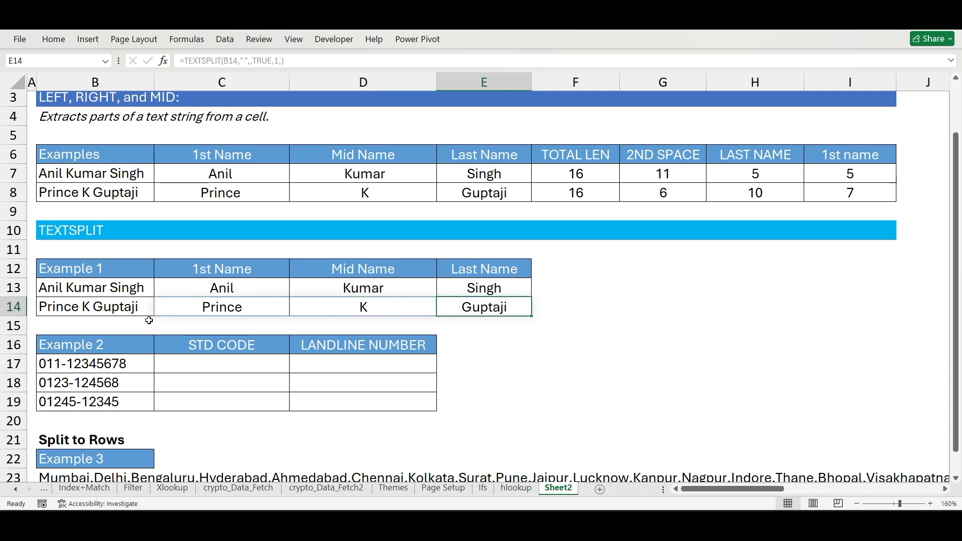
Delete the last name from the full name in B14 and check the split cells in that row
key(Left)
key(Left)
key(Left)
key(F2)
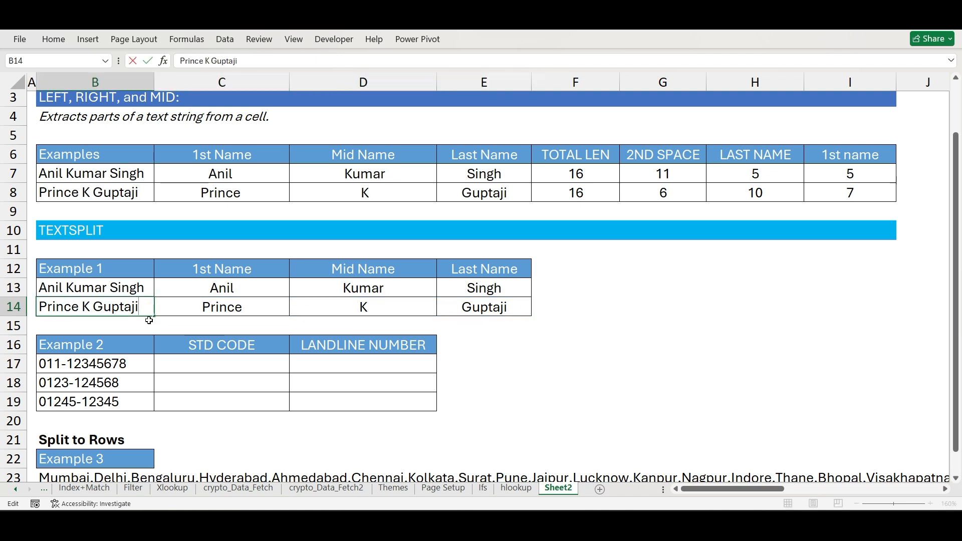
key(ctrl+shift+Left)
key(BackSpace)
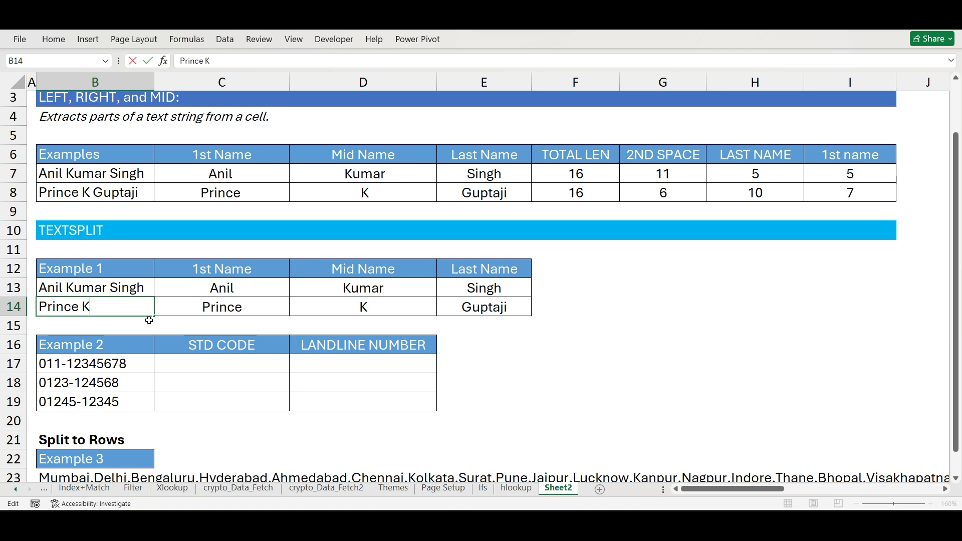
key(Return)
key(Up)
key(Right)
key(Right)
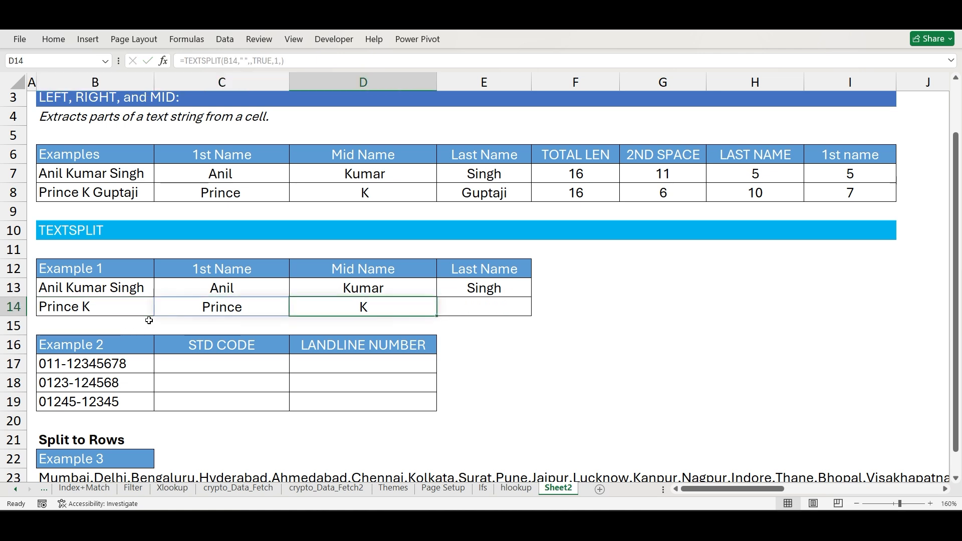
key(Left)
key(Right)
key(Left)
key(Left)
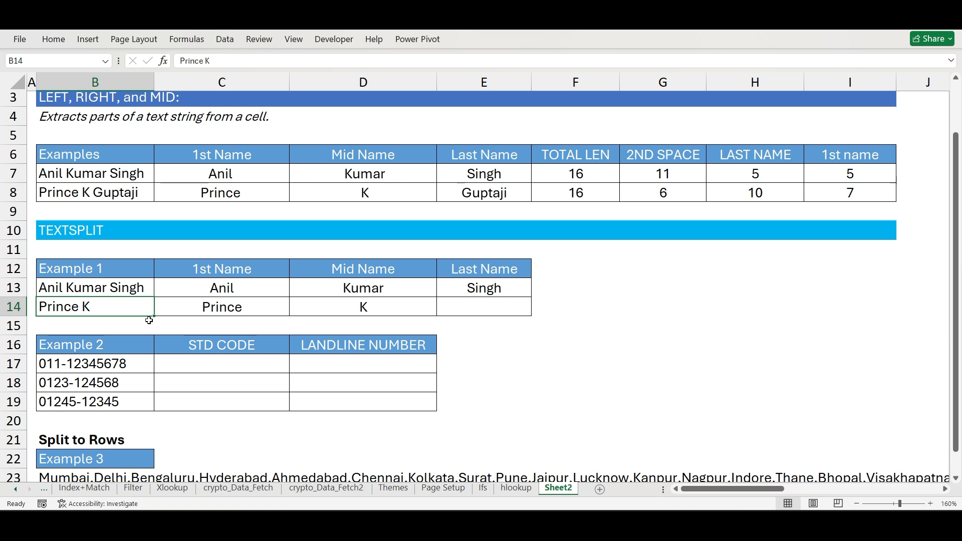
Append the same last name used in B13 to the name in B14
key(F2)
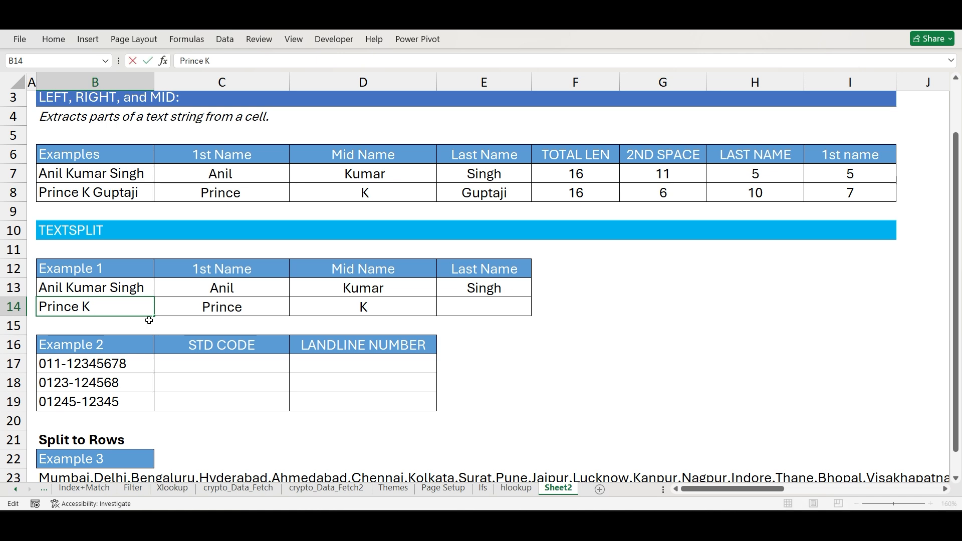
text(Singh)
key(ctrl+Return)
key(Down)
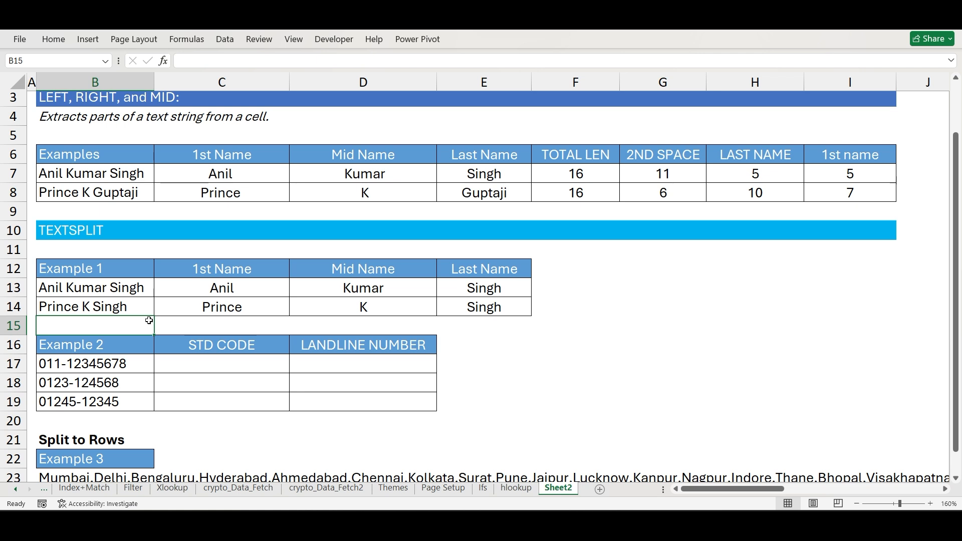
Append xyz as a fourth word to the name in B14 and check the split cells through F14
key(Up)
key(F2)
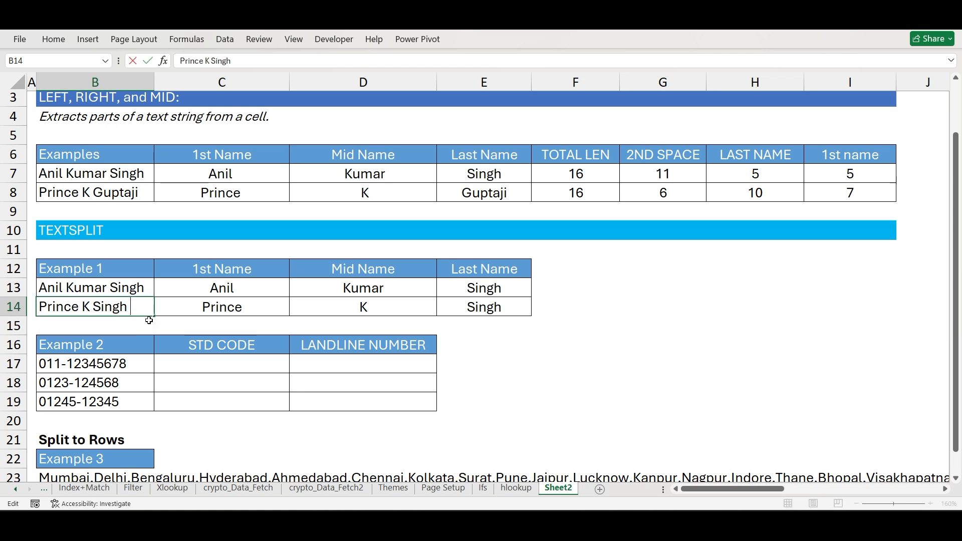
text(xyz)
key(Return)
key(Up)
key(Right)
key(Right)
key(Right)
key(Right)
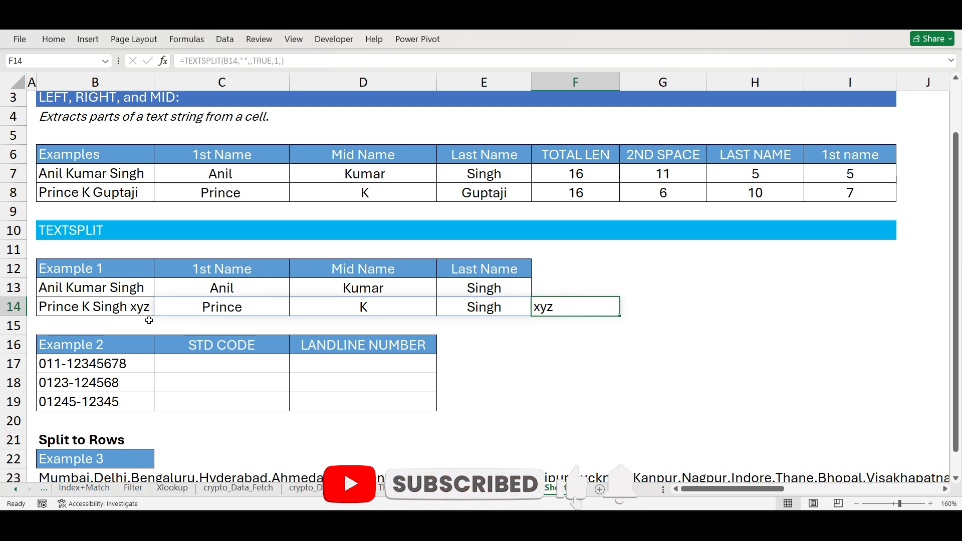
key(Left)
key(Left)
key(Left)
key(Left)
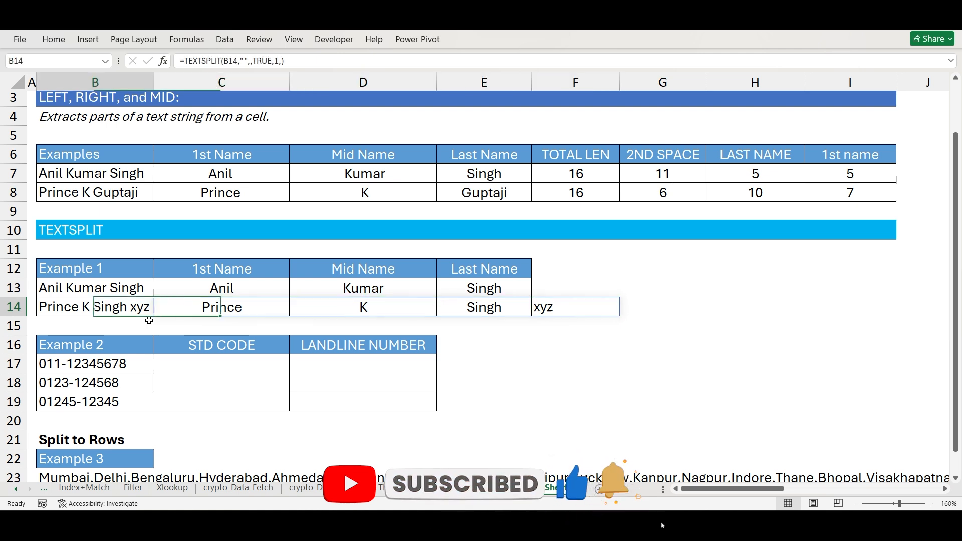
Remove the fourth word xyz from the name in B14 and check the split cells through F14
key(F2)
key(ctrl+shift+Left)
key(BackSpace)
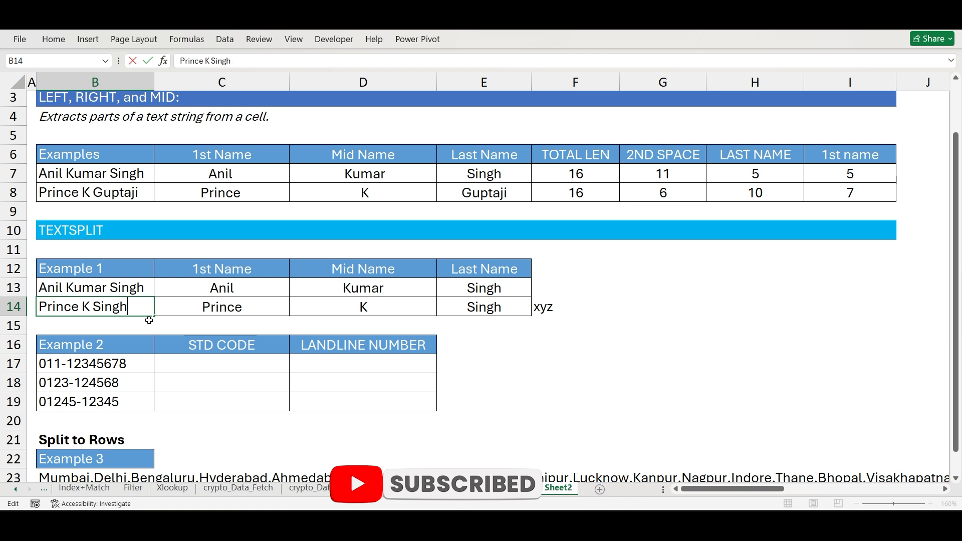
key(Return)
key(Right)
key(Right)
key(Right)
key(Right)
key(Up)
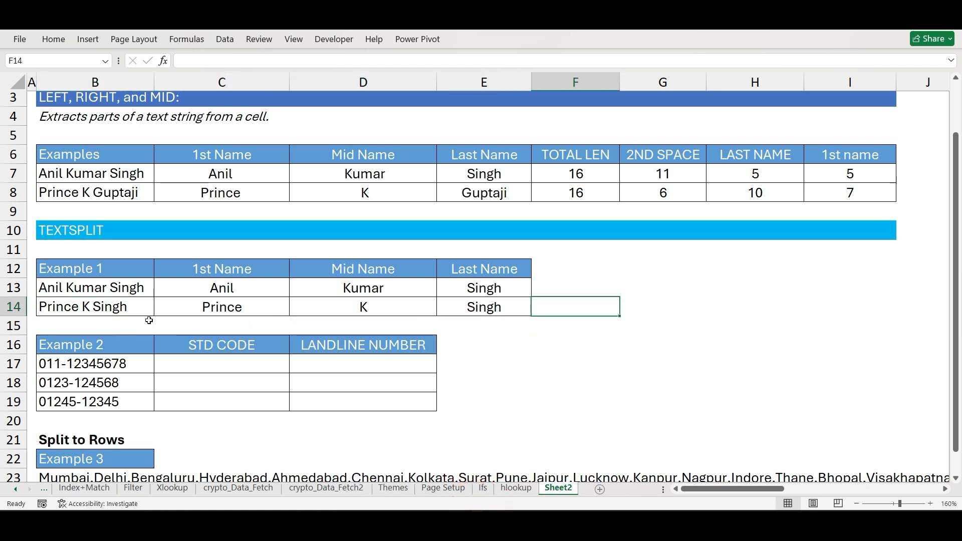
key(Left)
key(Left)
key(Left)
key(Left)
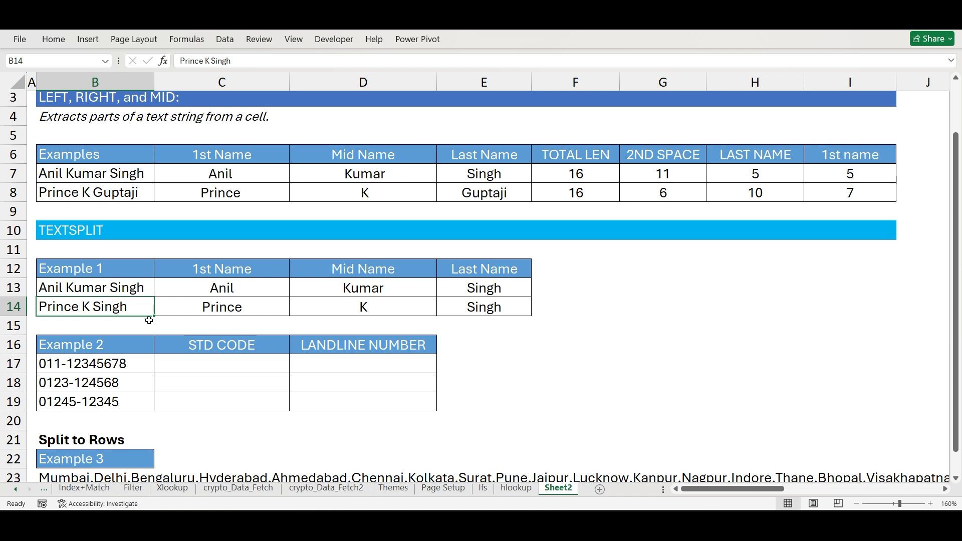
Examine the phone numbers in B17:B19 and the STD CODE and LANDLINE NUMBER columns of Example 2
key(Down)
key(Down)
key(Down)
key(Right)
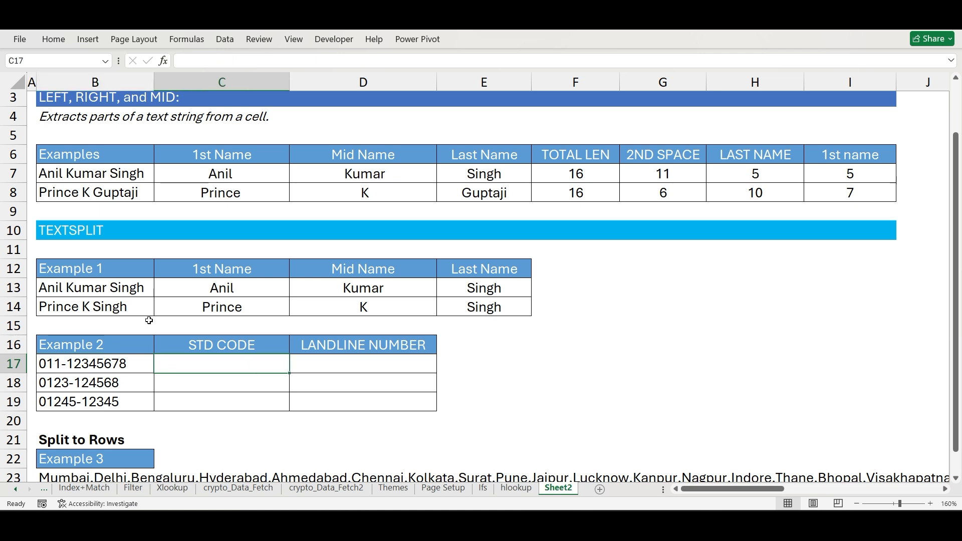
key(Left)
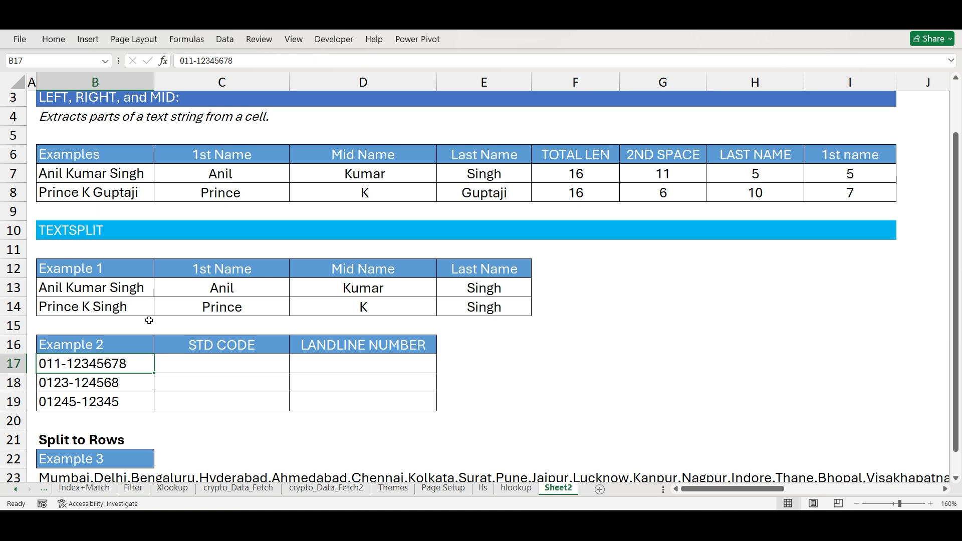
key(shift+Down)
key(shift+Down)
key(ctrl+Down)
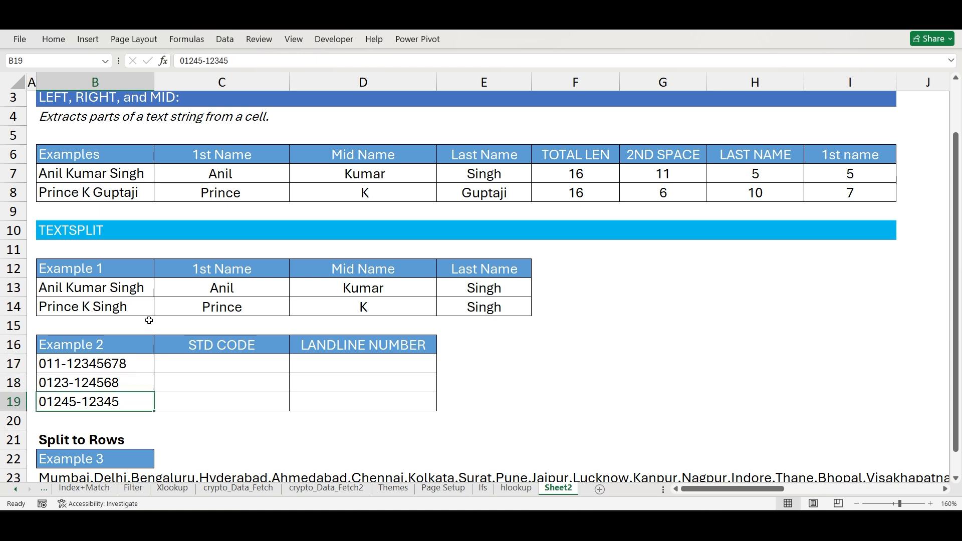
key(shift+Up)
key(shift+Up)
key(Up)
key(Up)
key(Right)
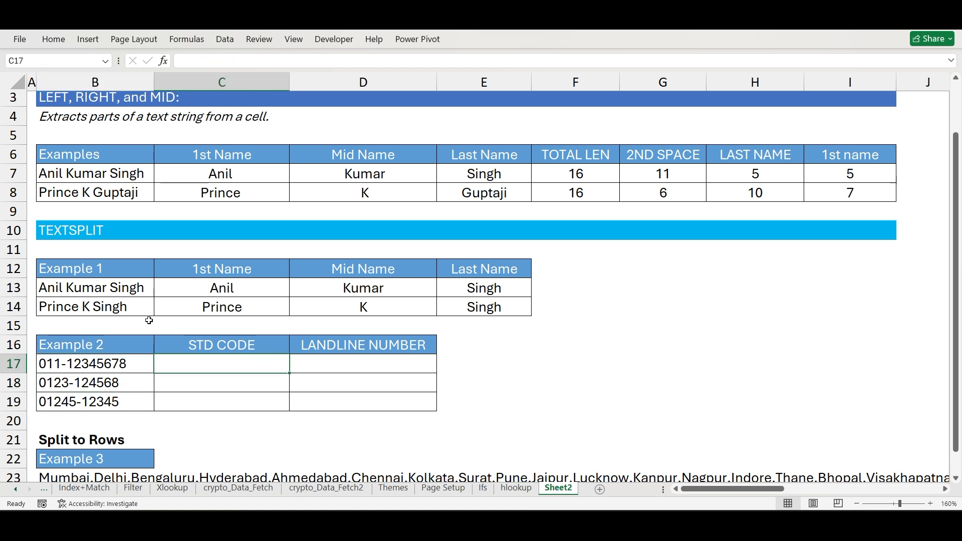
key(Up)
key(Right)
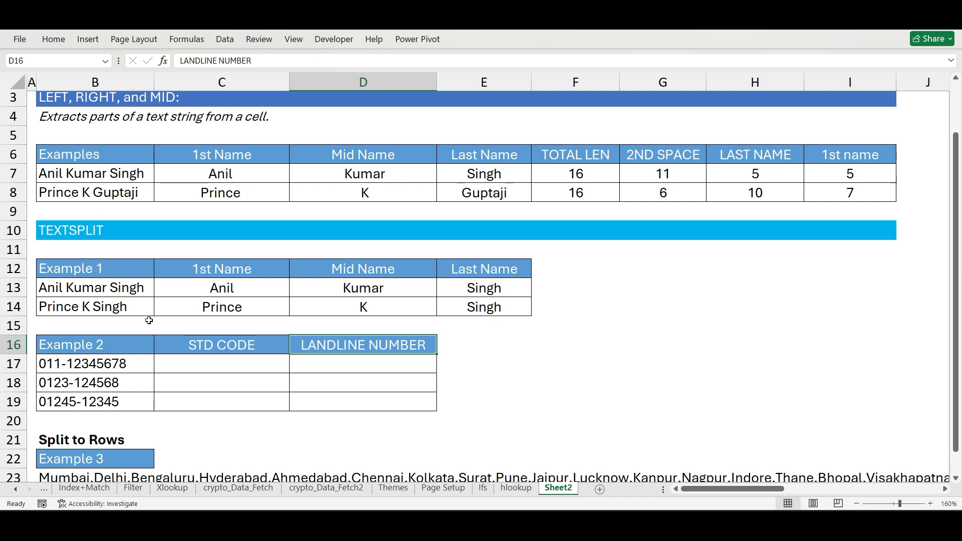
key(Down)
key(Left)
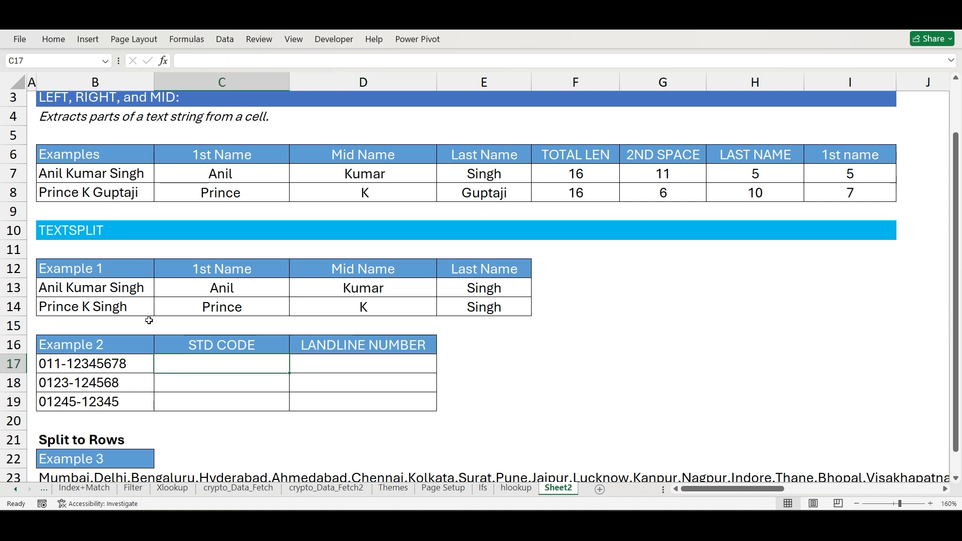
Start a TEXTSPLIT formula in C17 with B17 as the text to split
text(=t)
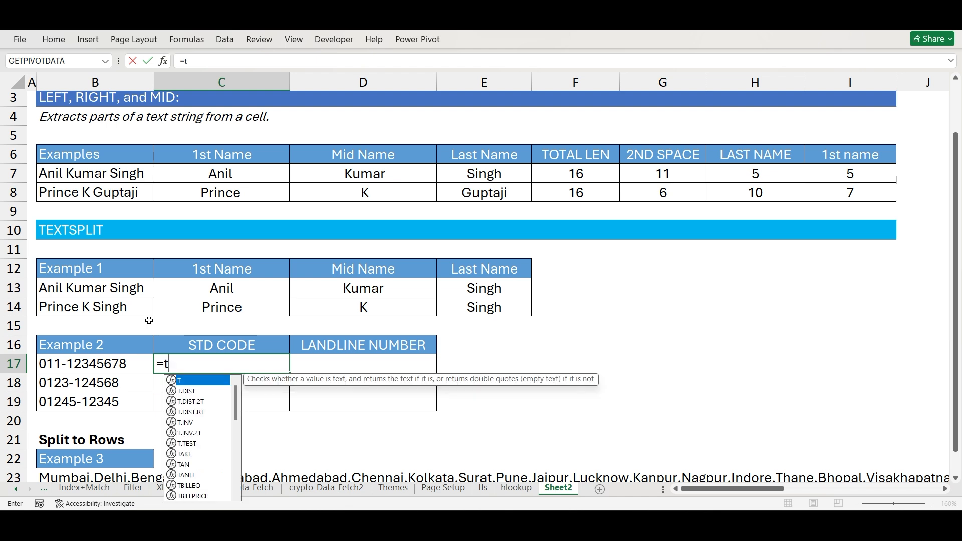
text(ex)
key(Down)
key(Down)
key(Down)
key(Down)
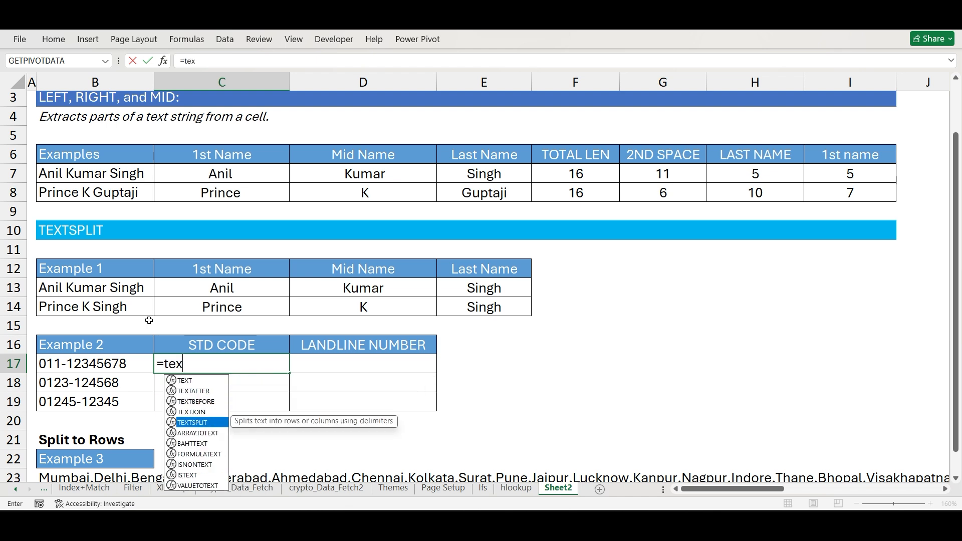
key(Tab)
key(Left)
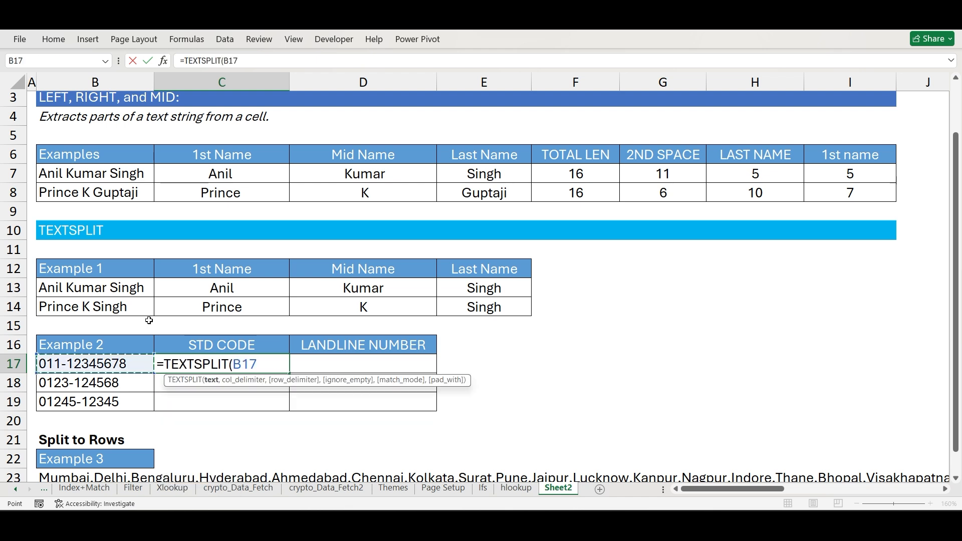
Complete the C17 formula with "-" as column delimiter, an empty row delimiter, TRUE for ignoring empty cells, match mode 1 and an empty pad argument
text(,)
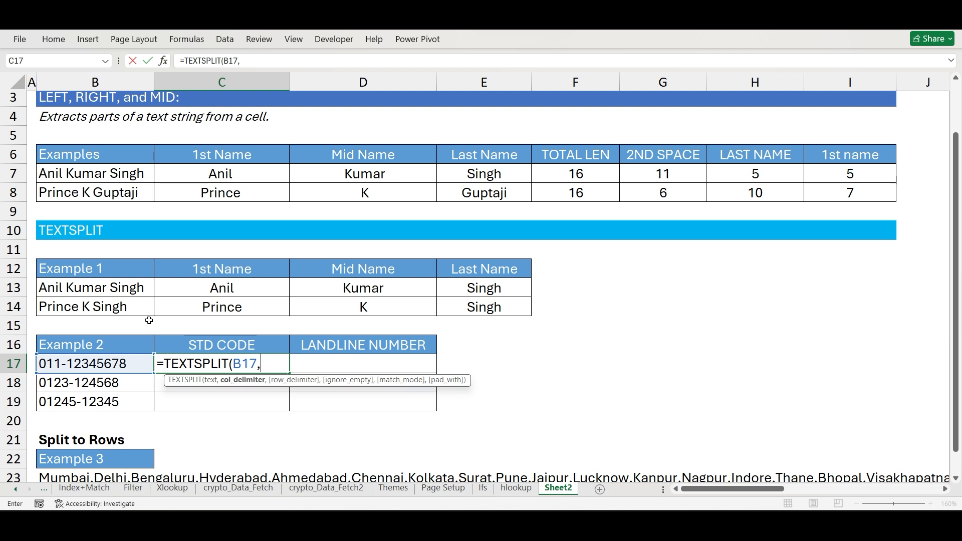
text("-",)
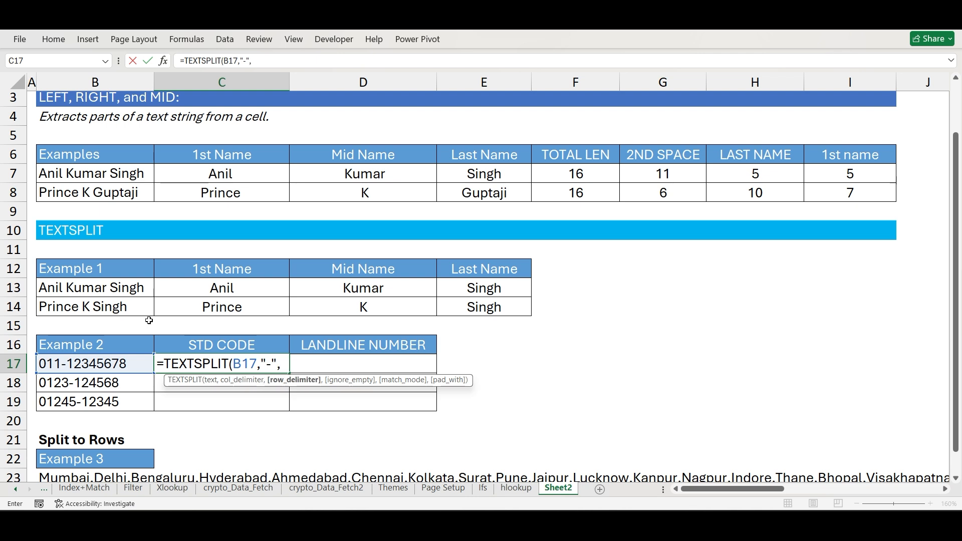
text(,)
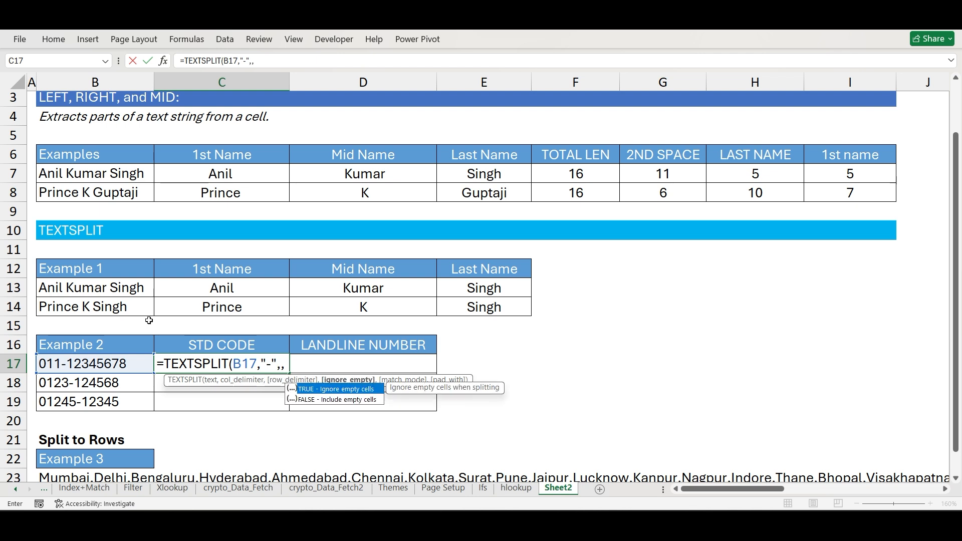
text(TRUE,)
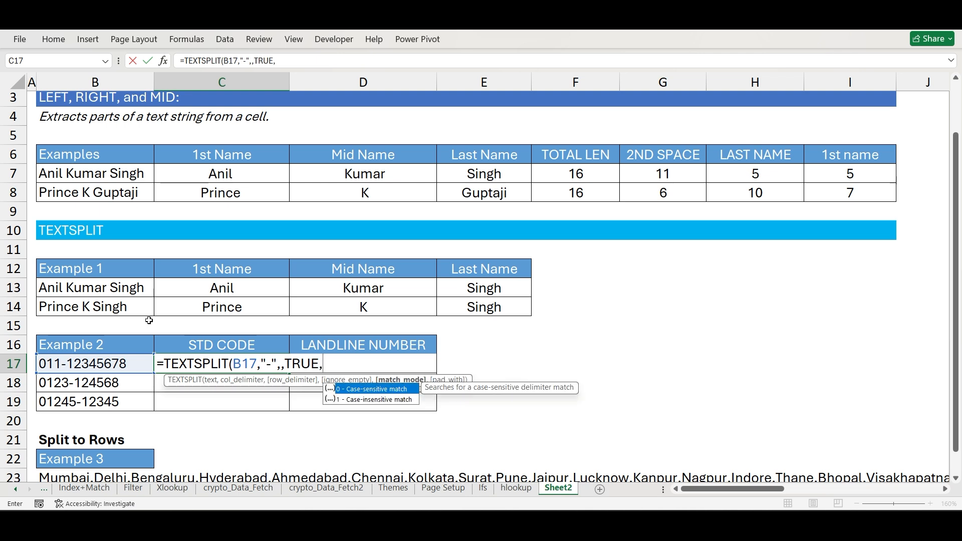
key(Down)
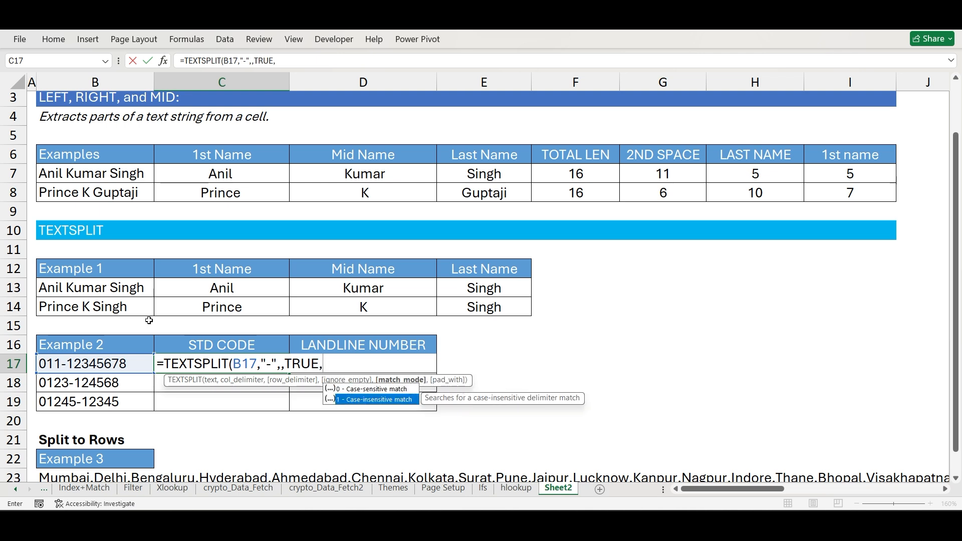
key(Tab)
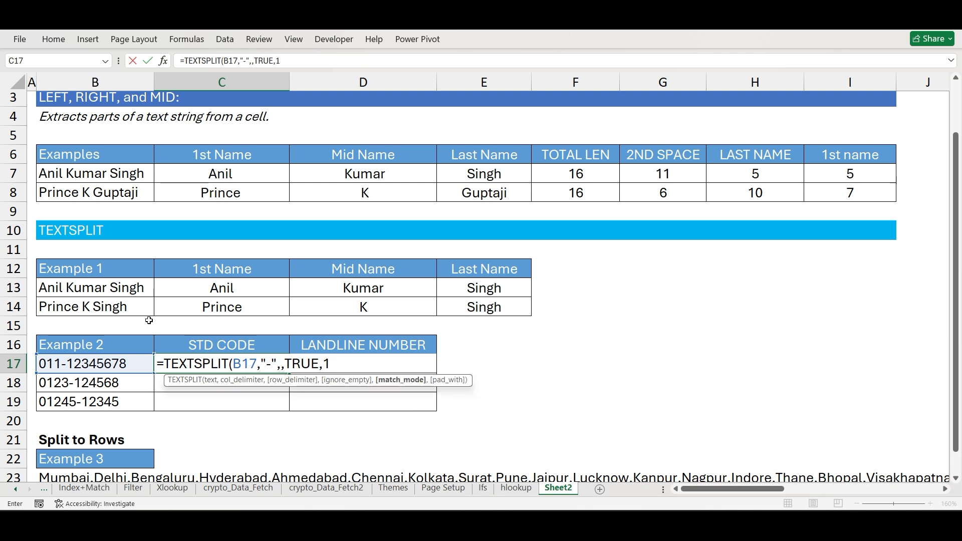
text(,)
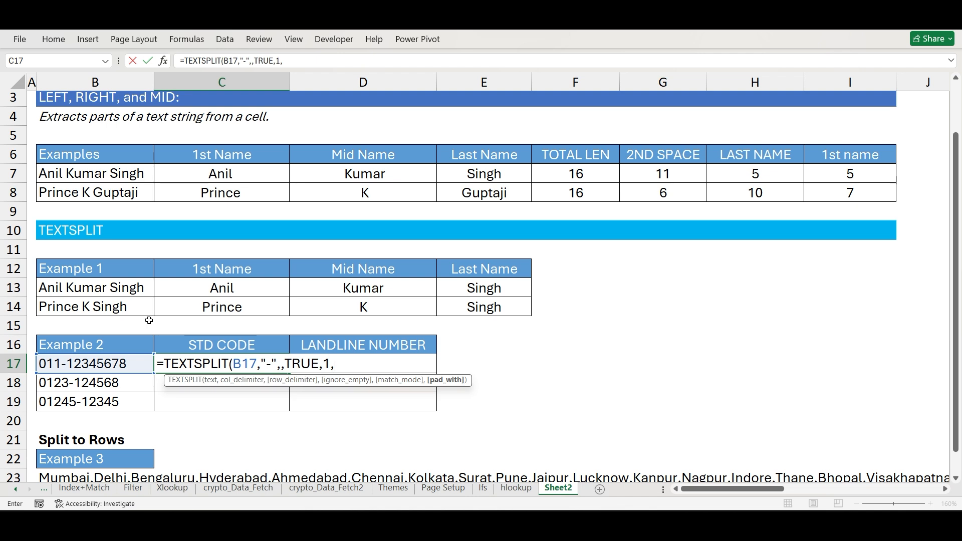
text())
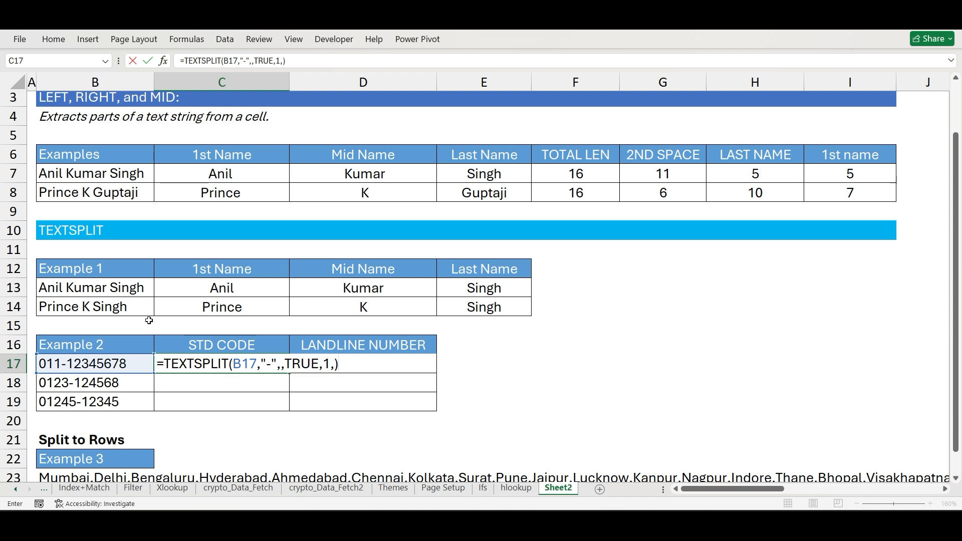
key(Return)
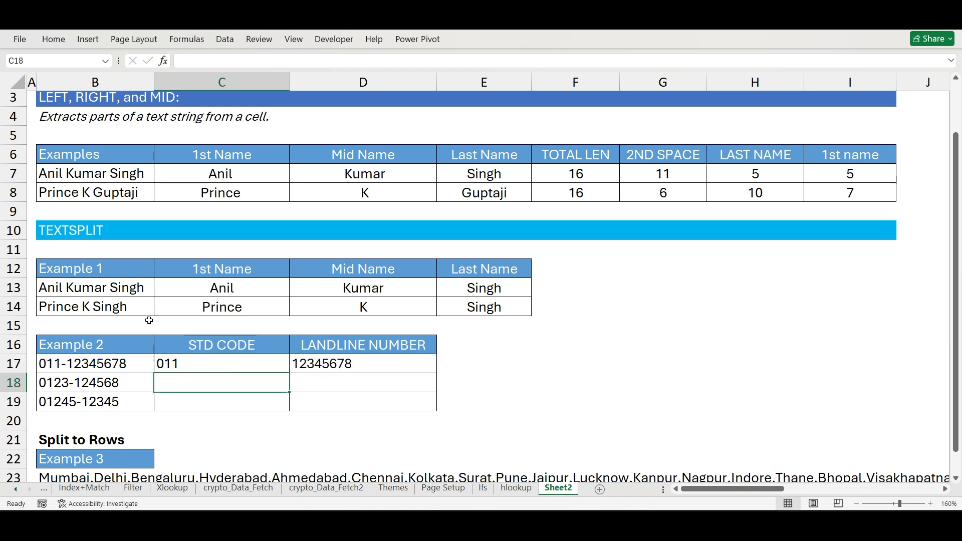
Check the split in row 17 and fill the TEXTSPLIT formula from C17:D17 down through row 19
key(Up)
key(Left)
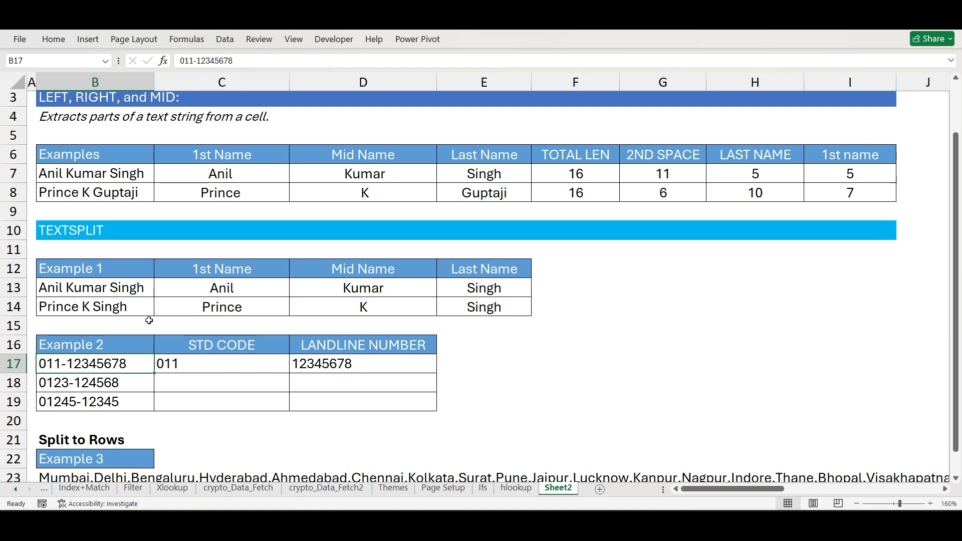
key(Right)
key(Right)
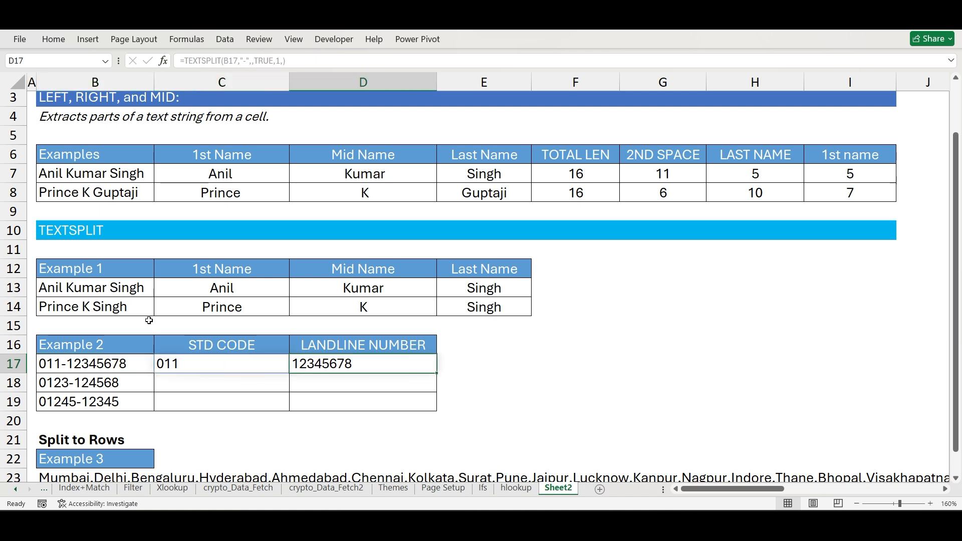
key(shift+Left)
key(shift+Down)
key(shift+Down)
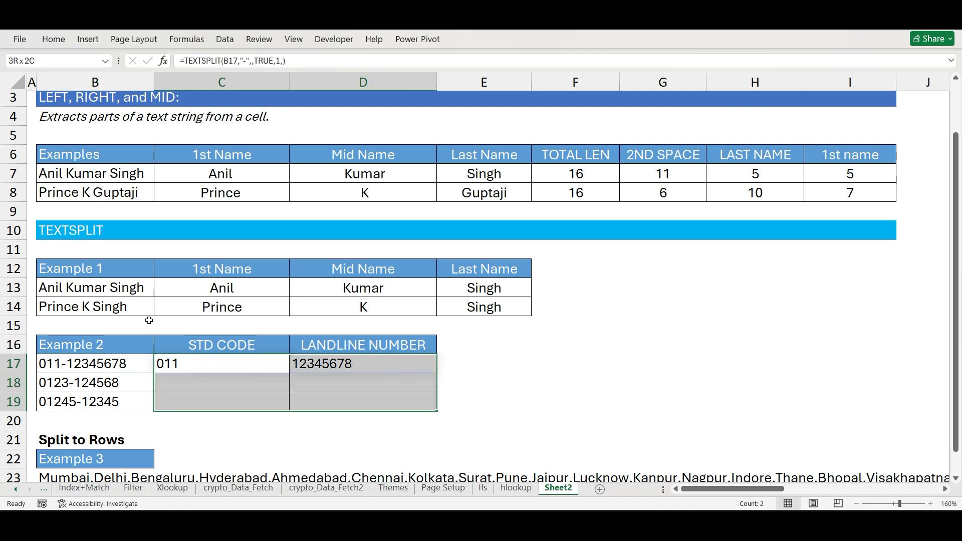
key(ctrl+d)
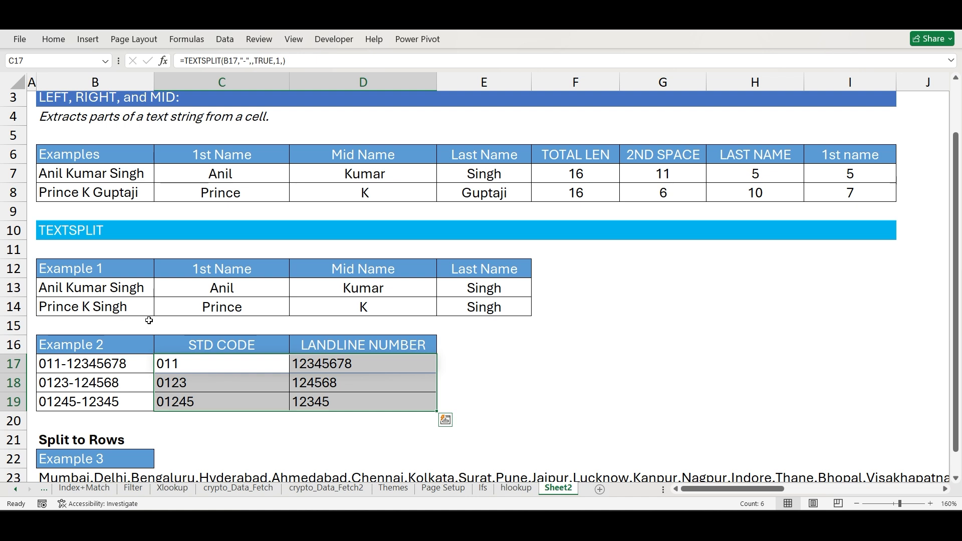
key(Down)
key(Down)
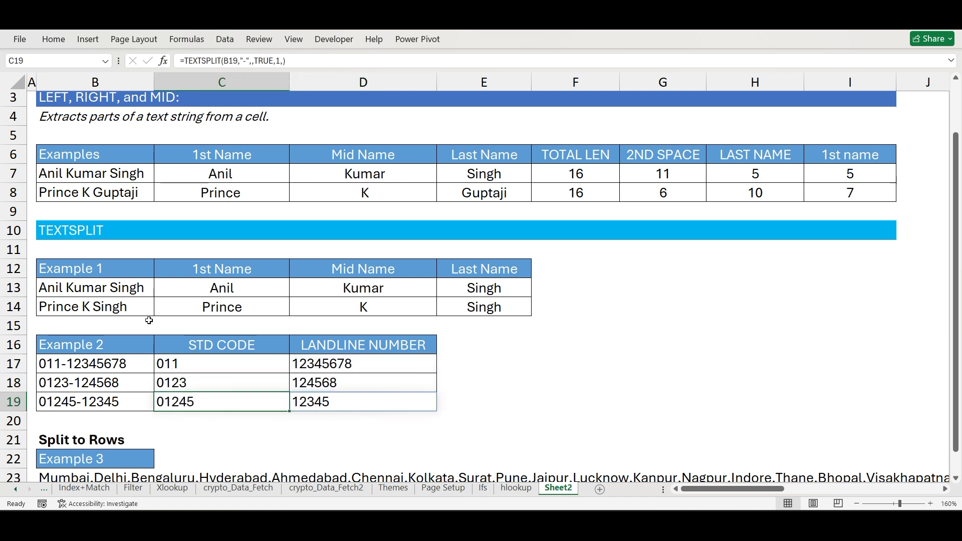
Append -abcd to the phone number in B19 and check the split cells through E19
key(Left)
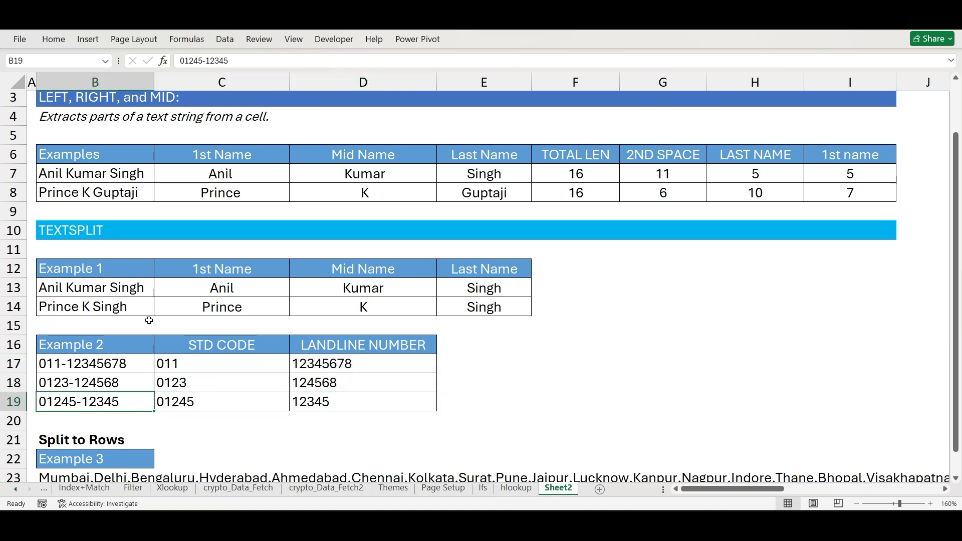
key(F2)
text(-)
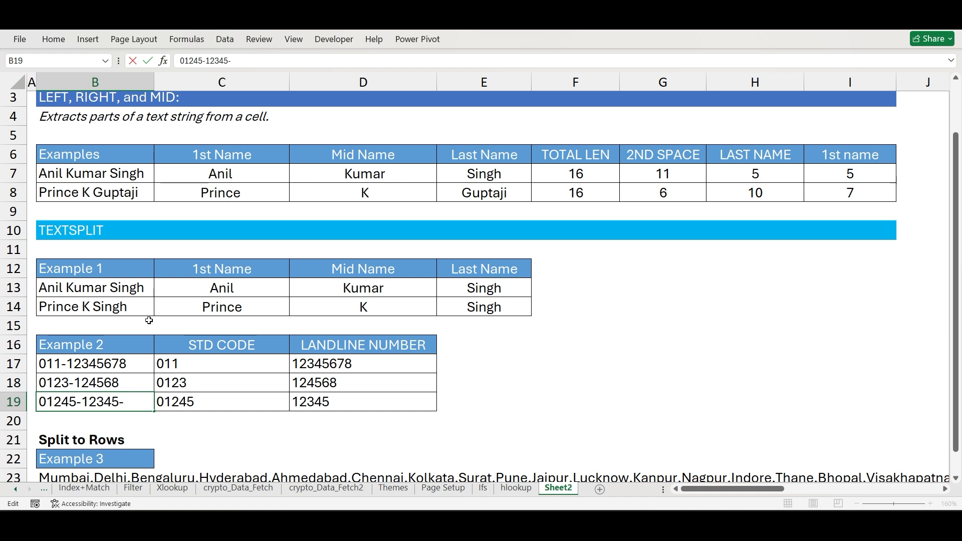
text(abcd)
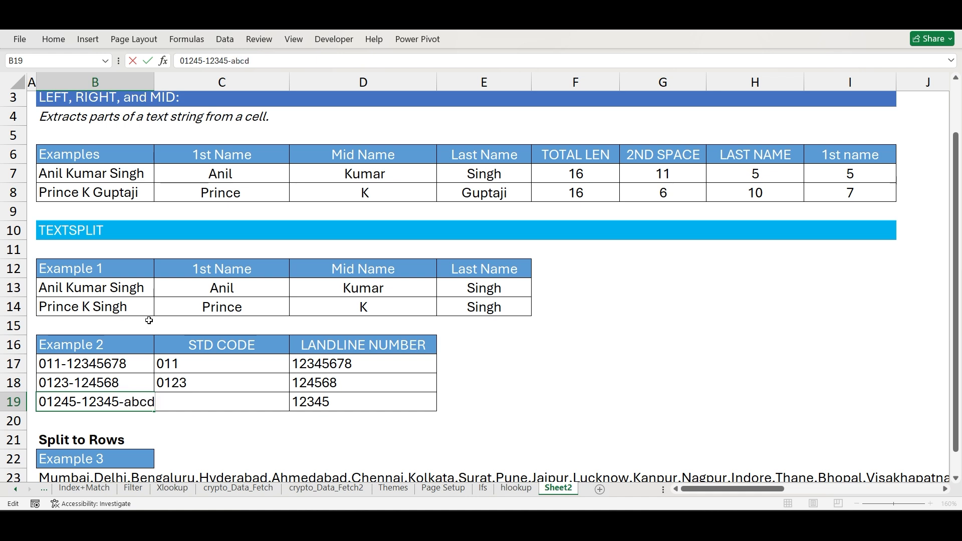
key(Return)
key(Up)
key(Right)
key(Right)
key(Right)
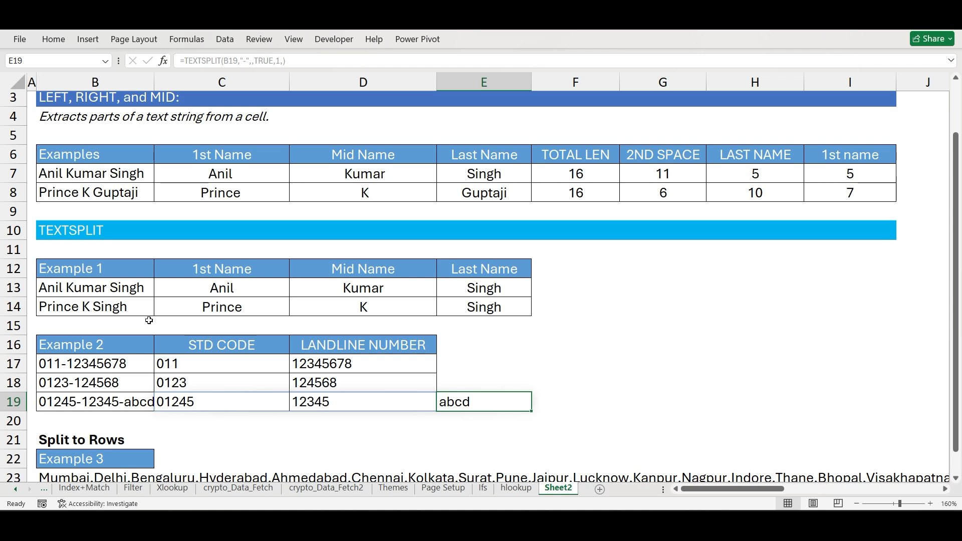
Start a TEXTSPLIT formula in B25 with the comma-separated city list in B23 as the text to split
scroll(40, 271, down, 2)
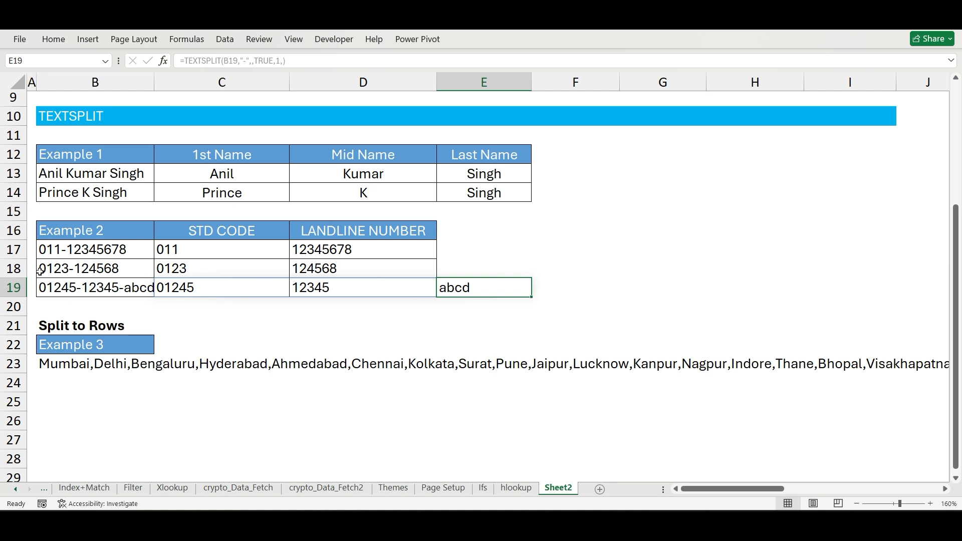
click(90, 401)
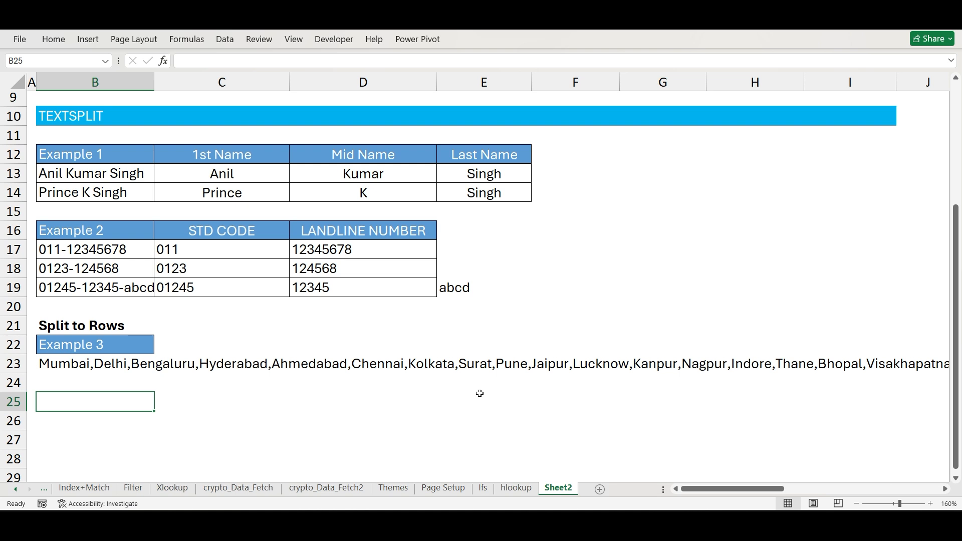
text(=)
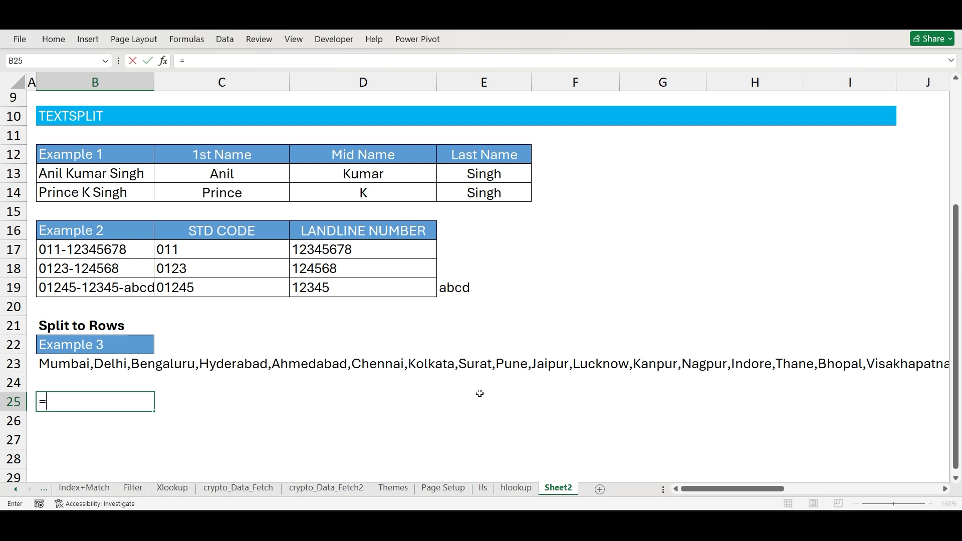
text(tex)
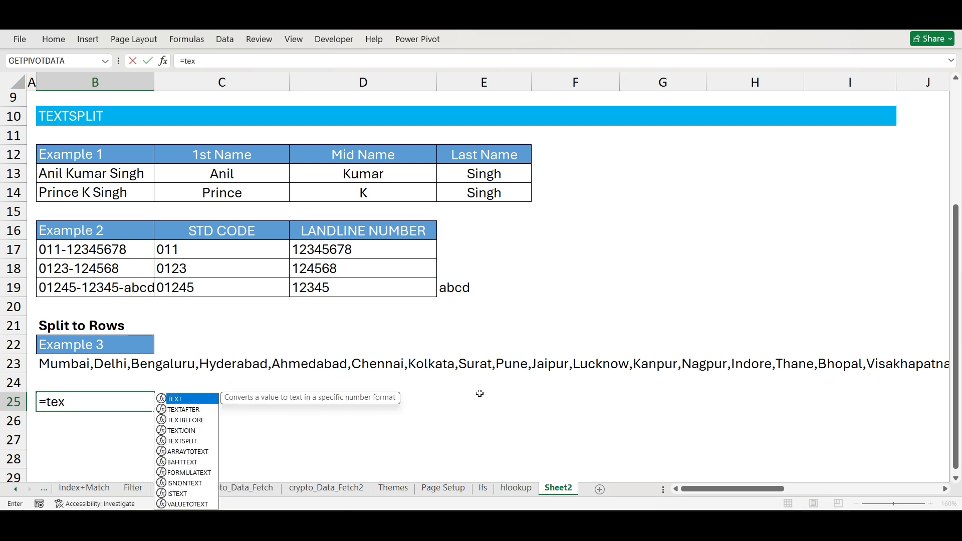
key(BackSpace)
key(BackSpace)
key(BackSpace)
text(te)
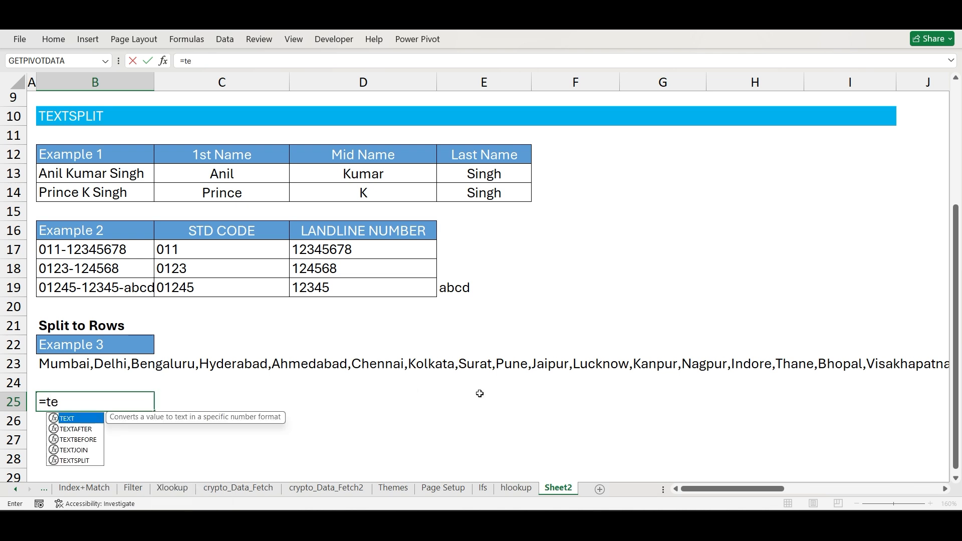
text(x)
key(Down)
key(Down)
key(Down)
key(Down)
key(Tab)
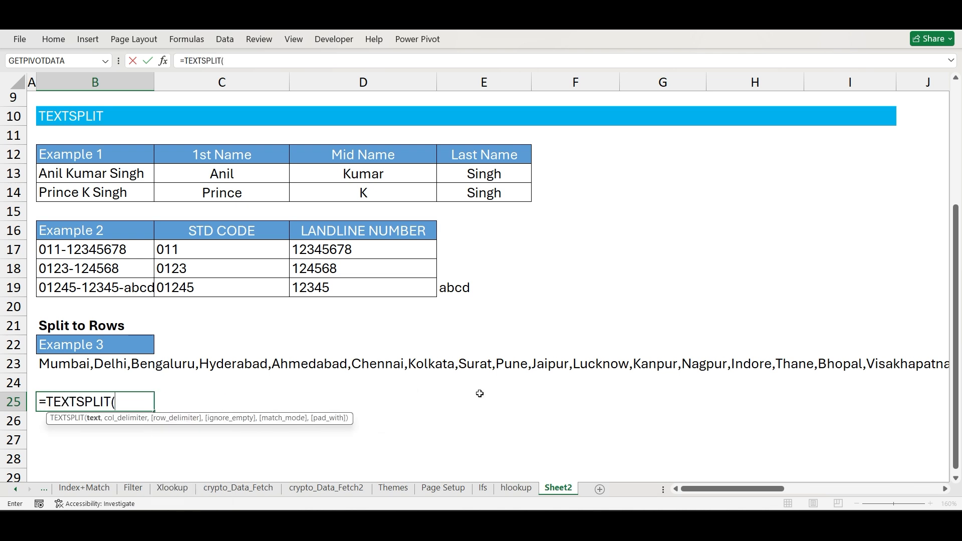
key(Up)
key(Up)
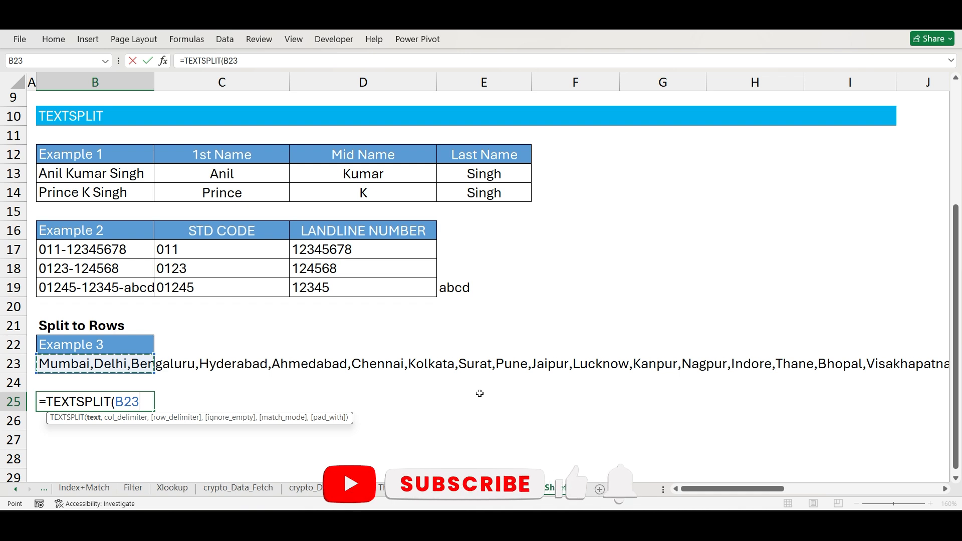
Complete the B25 formula with an empty column delimiter, "," as row delimiter, TRUE for ignoring empty cells, match mode 1 and an empty pad argument
text(,)
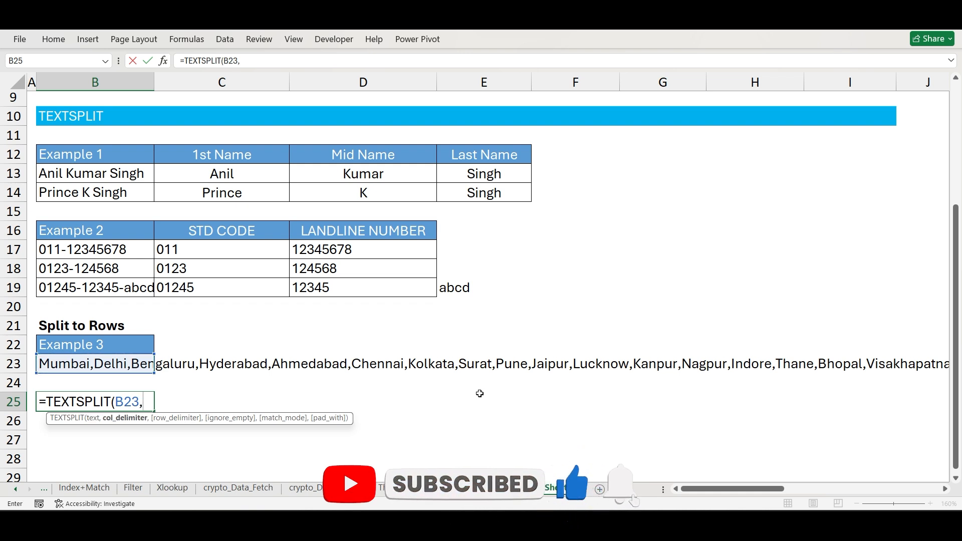
text(,)
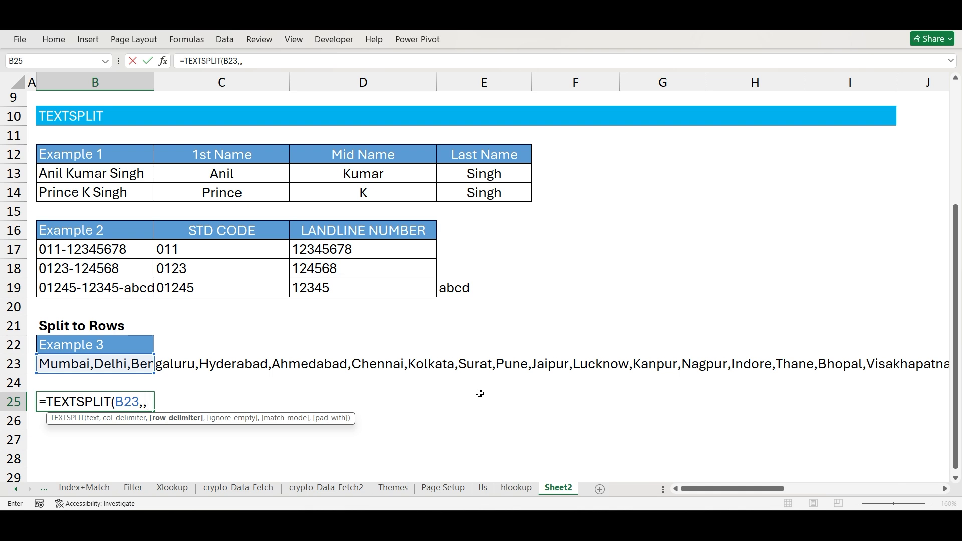
text(",",)
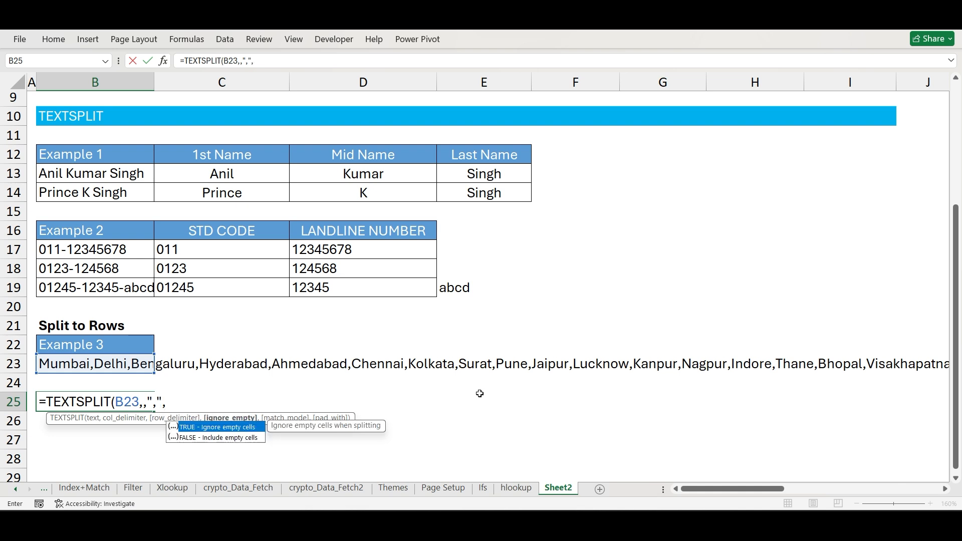
key(Tab)
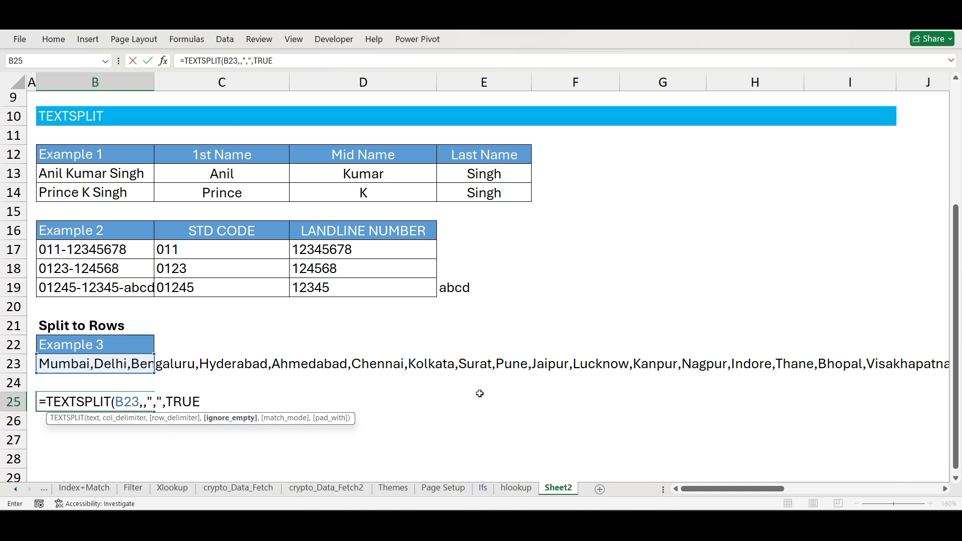
text(,)
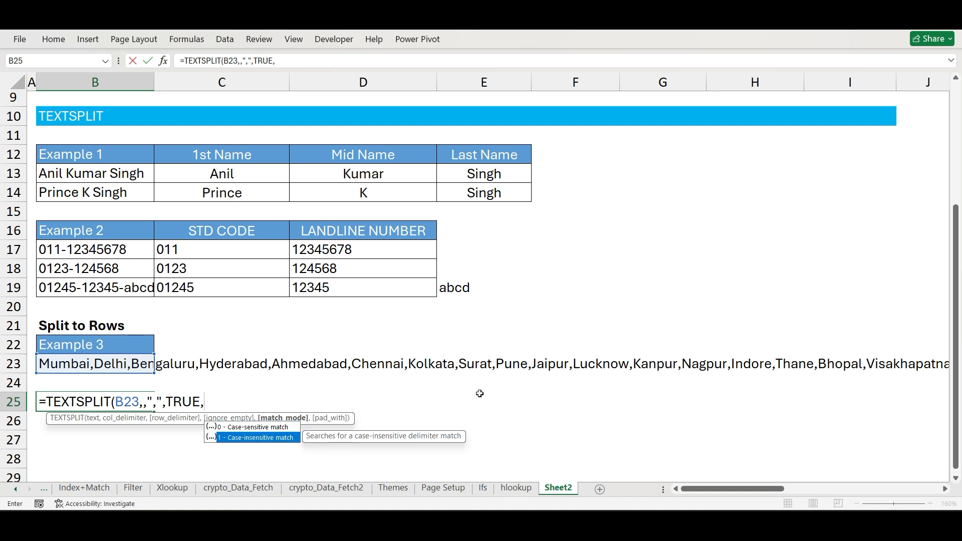
key(Tab)
text(,))
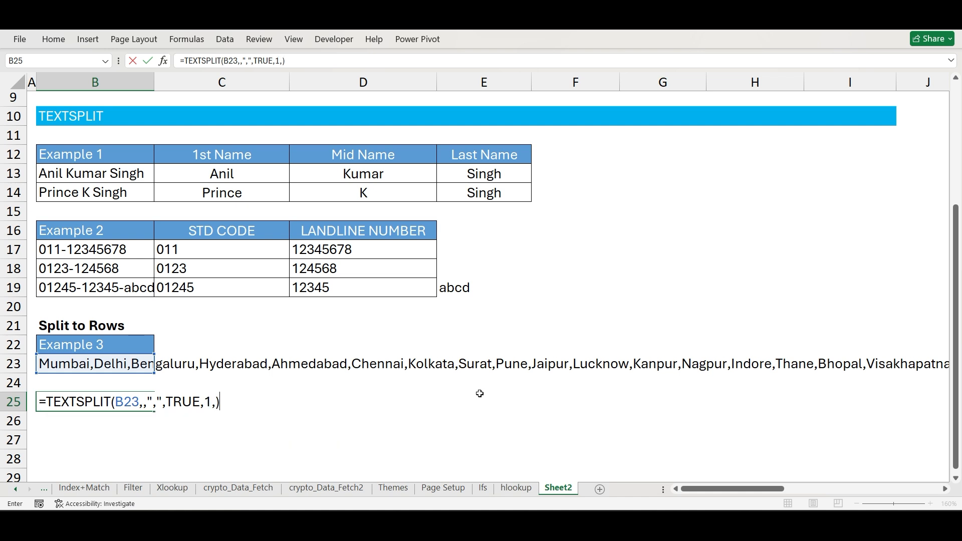
key(Return)
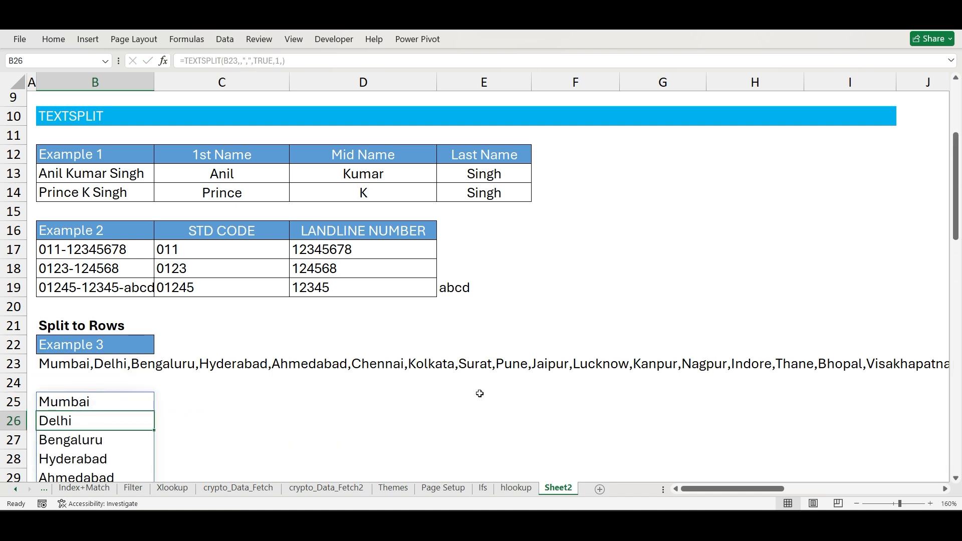
Compare the source city list in B23 with the split rows from B25 down to the end of the list
key(Up)
key(Up)
key(Up)
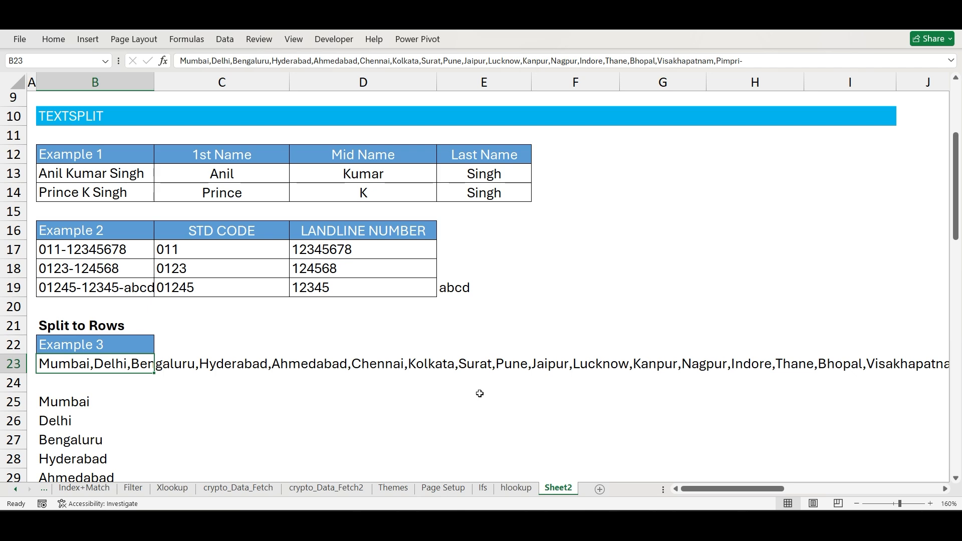
key(Down)
key(Down)
key(ctrl+shift+Down)
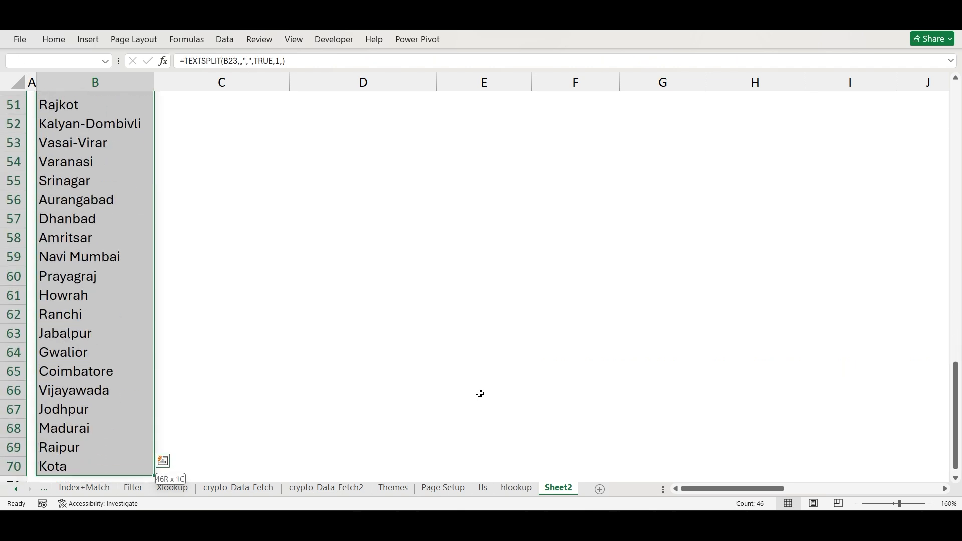
key(ctrl+shift+Up)
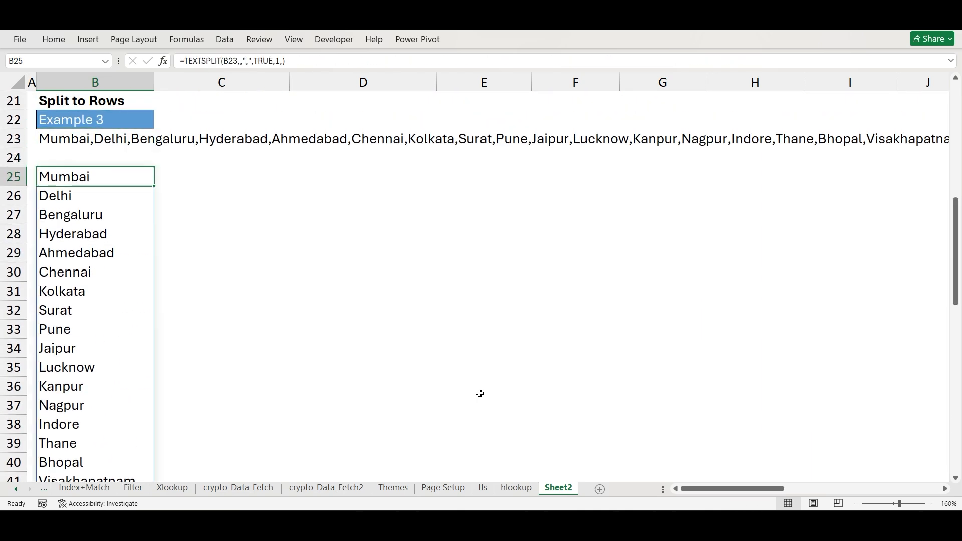
key(ctrl+shift+Down)
Go back up through the TEXTSPLIT and LEFT, RIGHT and MID examples to the sheet title in B1
key(ctrl+Up)
key(Up)
key(Up)
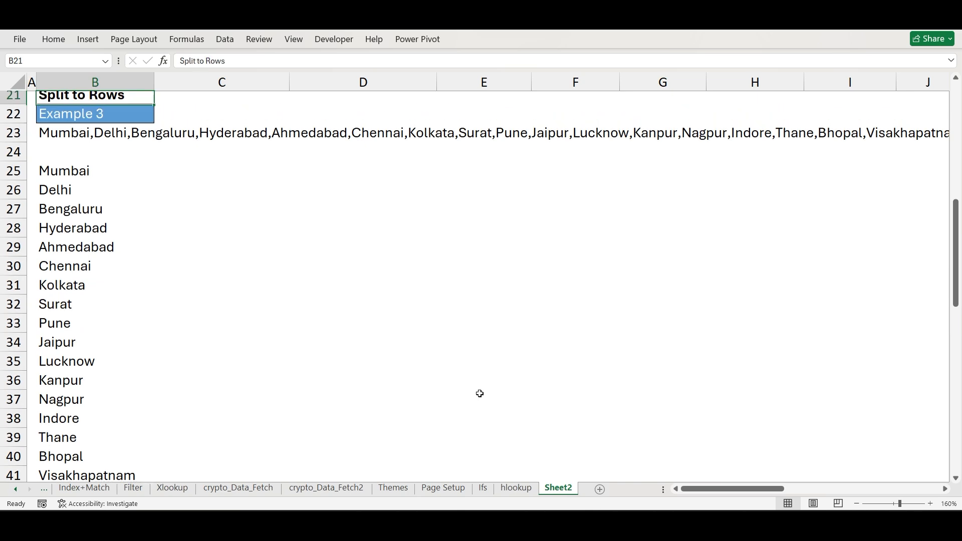
key(Up)
key(Up)
key(Up)
key(Up)
key(Up)
key(Up)
key(Up)
key(Up)
key(Up)
key(Up)
key(Up)
key(Up)
key(Up)
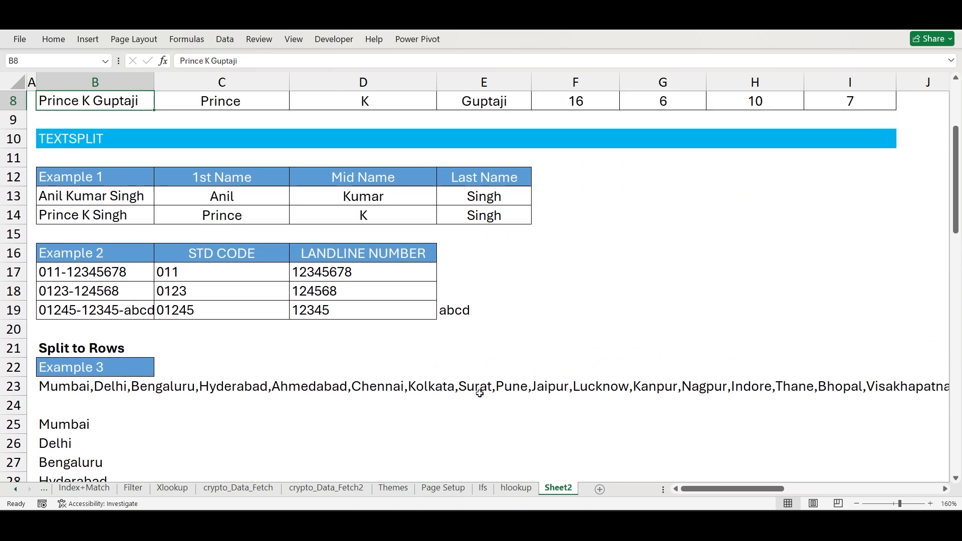
key(Up)
key(Up)
key(Up)
key(Up)
key(Up)
key(Up)
key(Up)
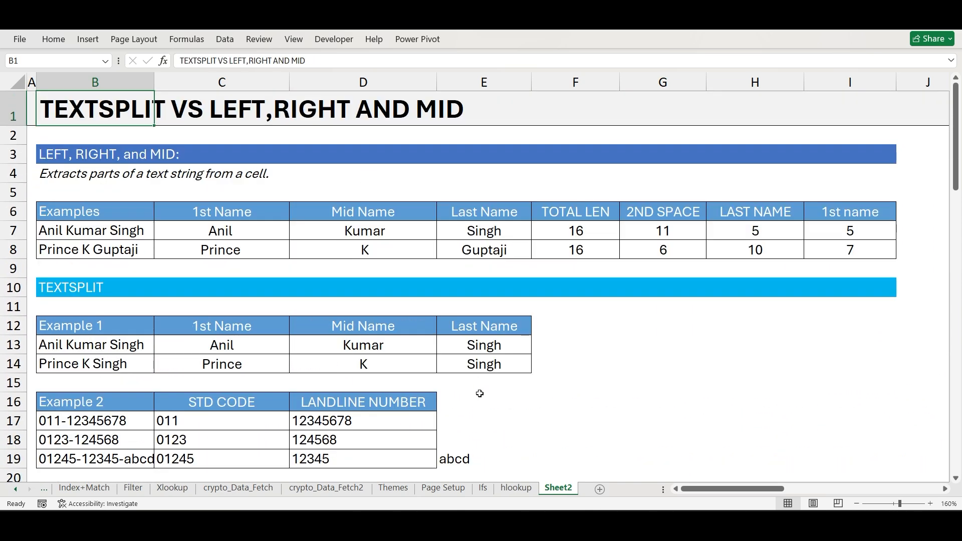